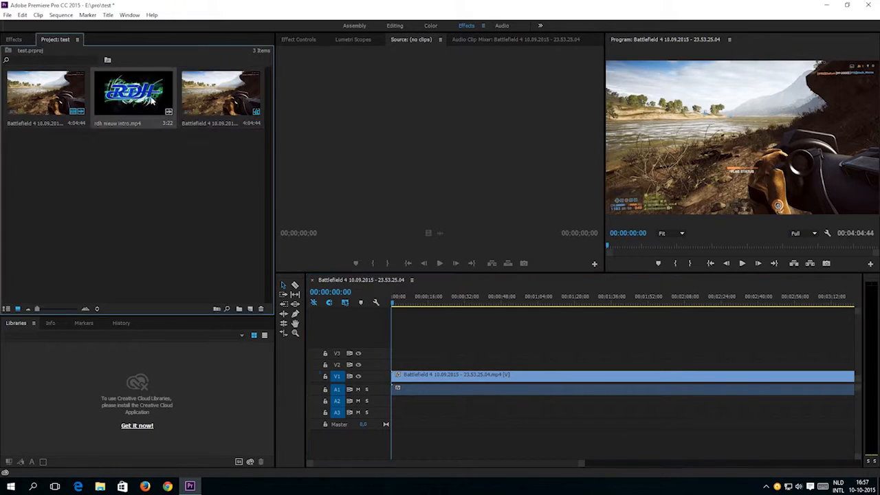
# - Insert rdh nieuw intro.mp4 at the start of the sequence on V2, shifting the gameplay clip back, and play the result
pyautogui.press('ctrl')
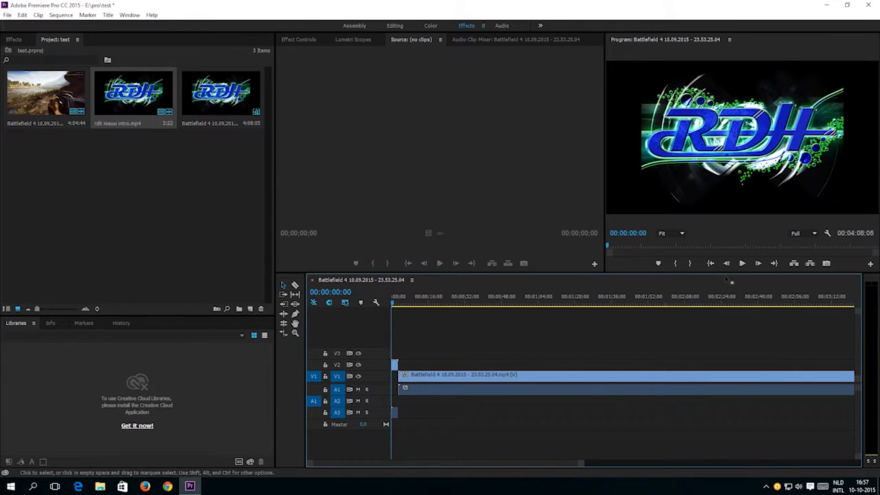
pyautogui.click(742, 264)
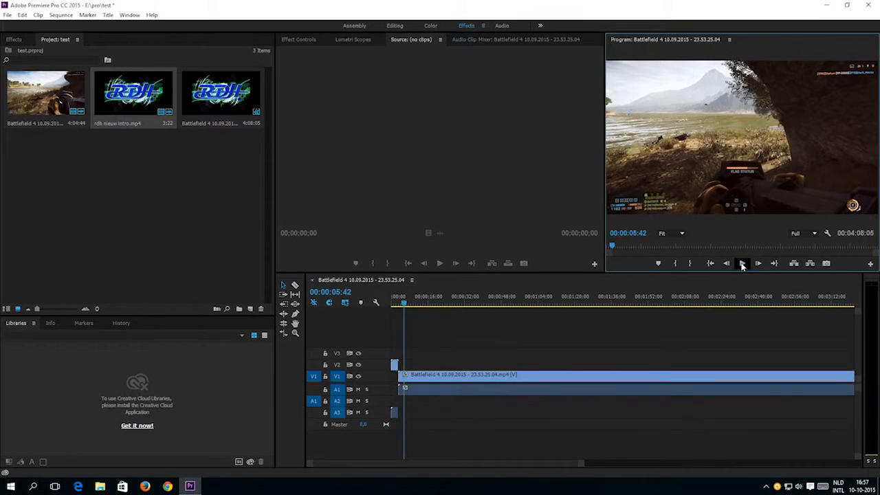
pyautogui.click(742, 265)
pyautogui.press('Home')
pyautogui.click(53, 323)
pyautogui.click(76, 328)
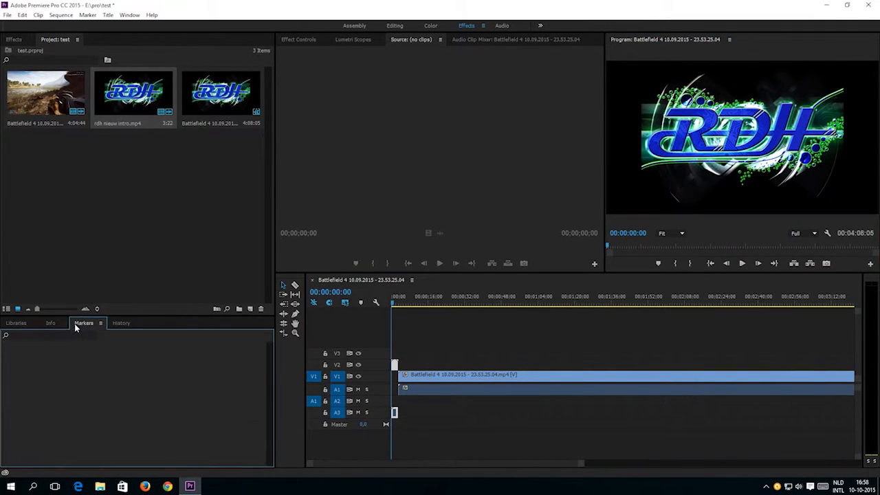
pyautogui.click(122, 325)
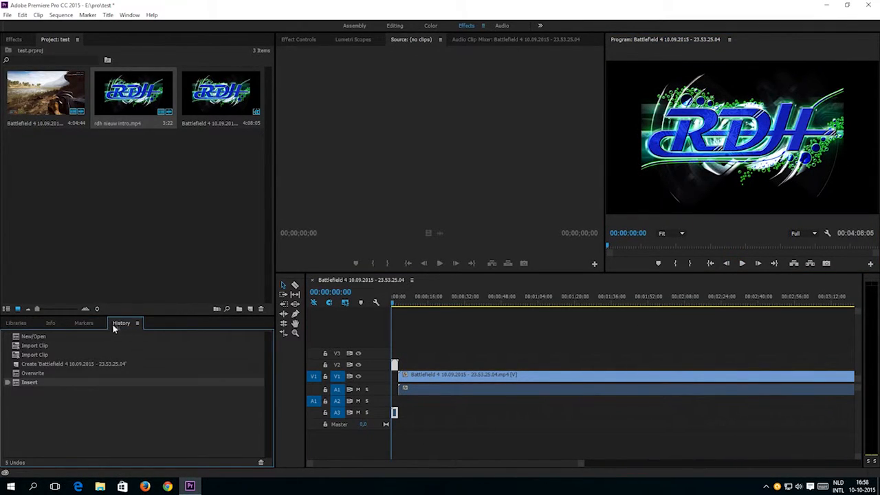
pyautogui.click(15, 323)
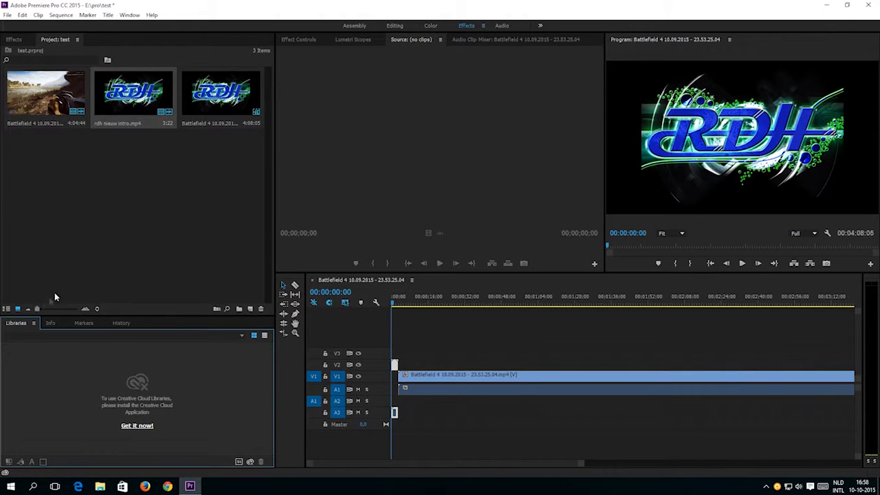
# - Apply the Crop effect from the Transform video effects to the intro clip and show its effect settings
pyautogui.click(14, 39)
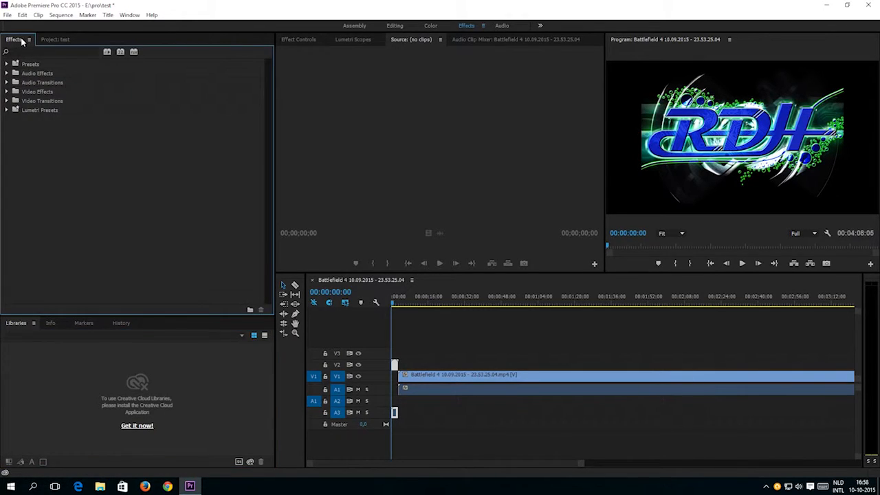
pyautogui.click(7, 91)
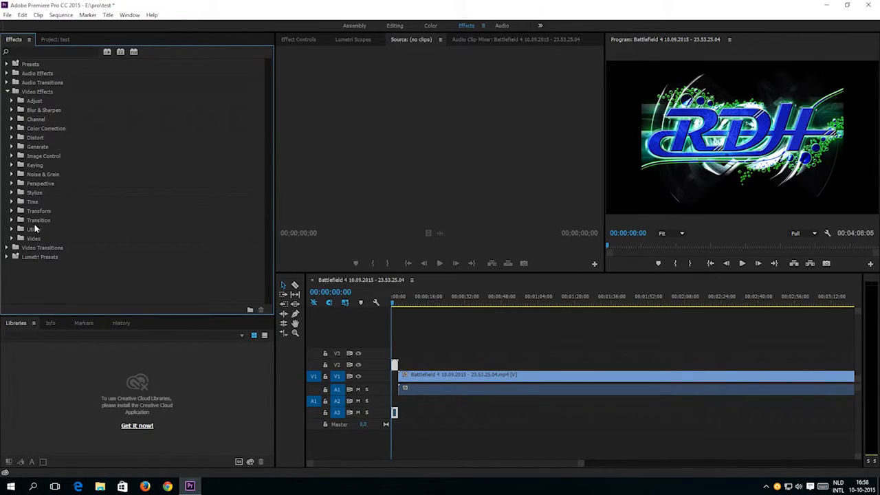
pyautogui.click(11, 211)
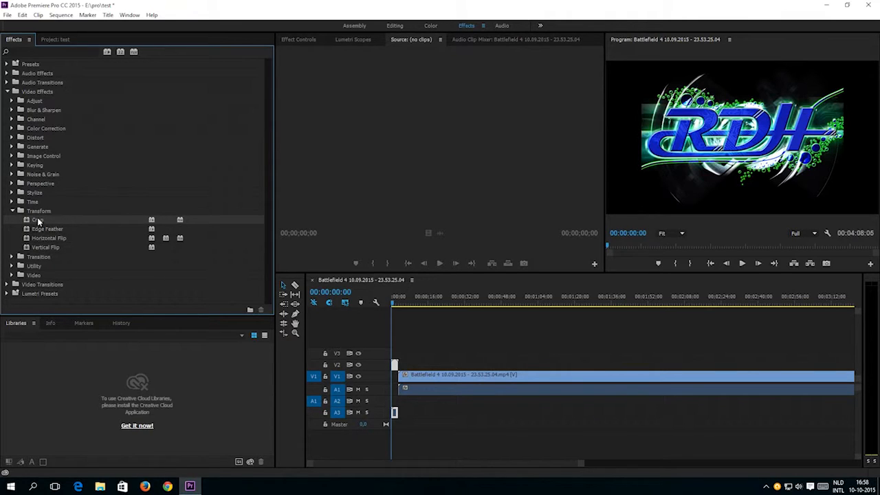
pyautogui.click(314, 40)
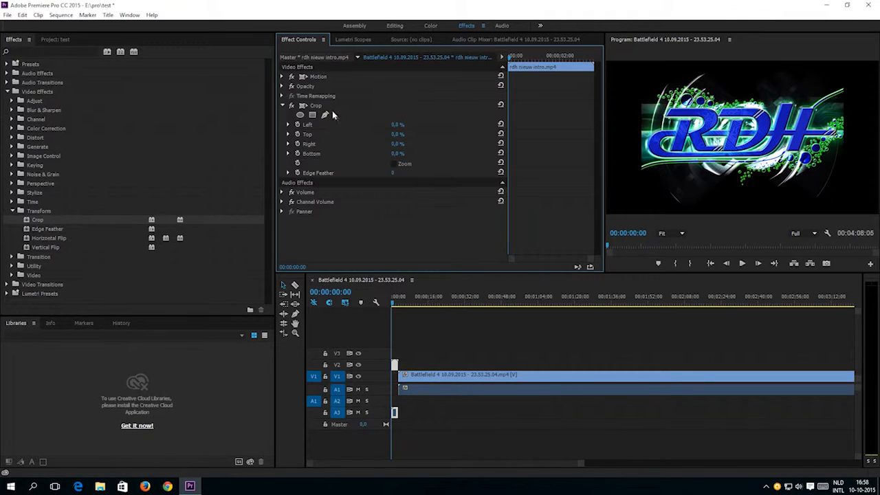
# - Set the intro clip's Motion scale to 139 with uniform scaling
pyautogui.click(282, 77)
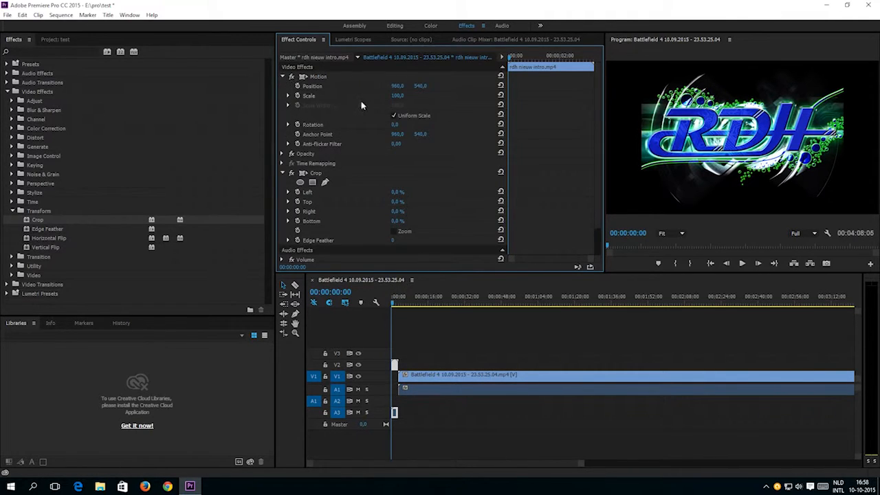
pyautogui.click(288, 96)
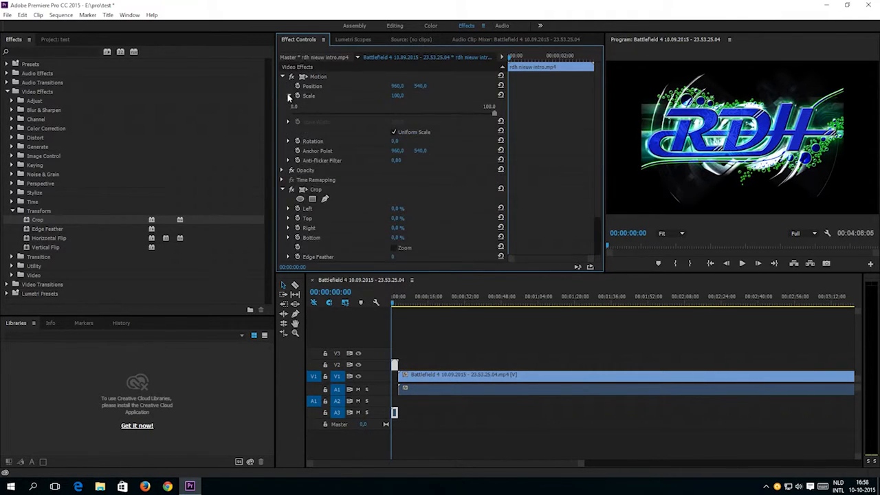
pyautogui.moveTo(494, 114); pyautogui.dragTo(565, 135)
pyautogui.moveTo(398, 95); pyautogui.dragTo(426, 96)
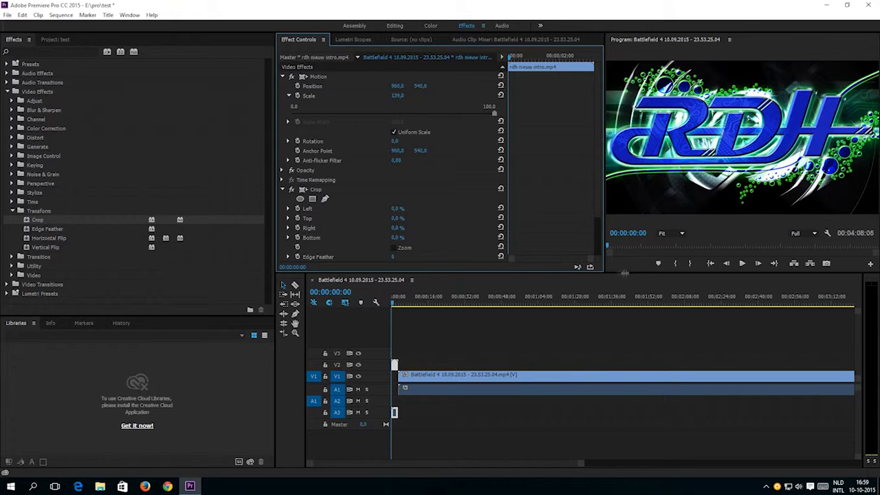
# - Play the sequence from the start to check the enlarged intro and the cut to the gameplay
pyautogui.click(742, 264)
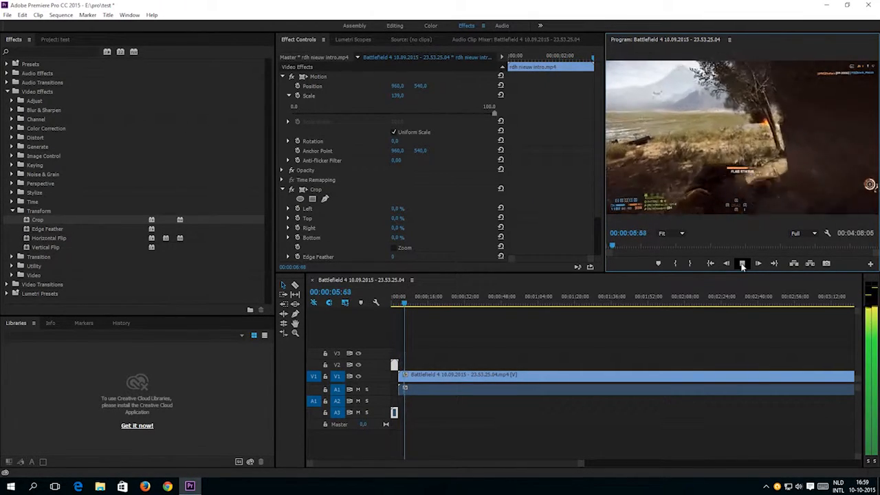
pyautogui.click(742, 264)
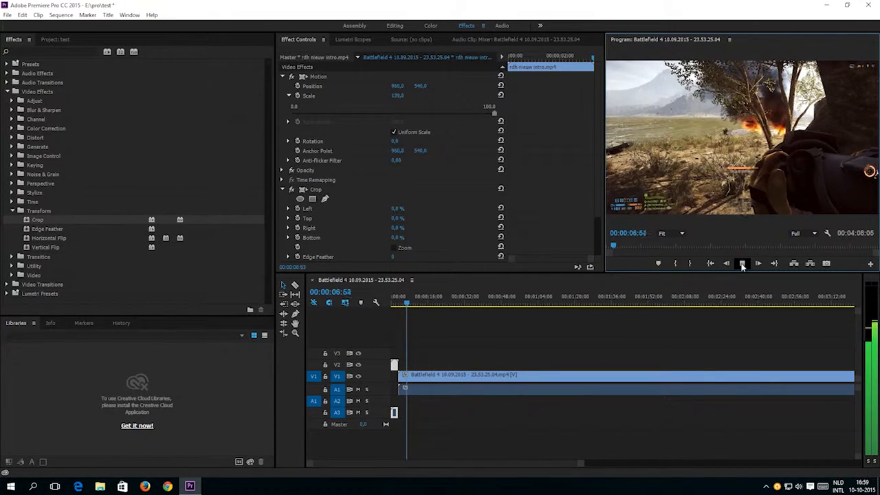
pyautogui.click(742, 265)
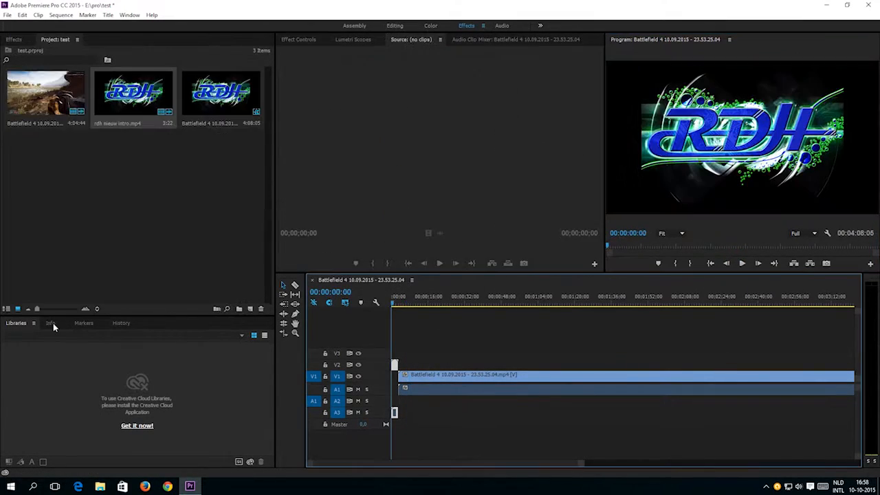
pyautogui.click(51, 324)
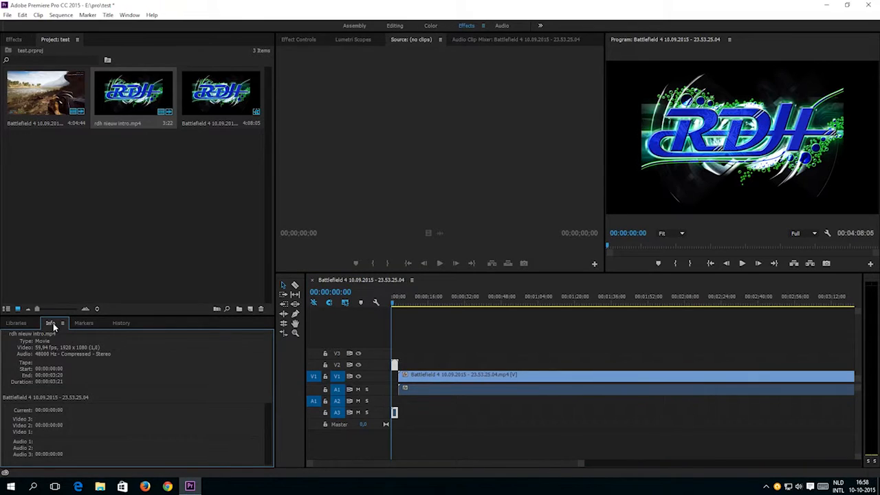
pyautogui.click(76, 324)
pyautogui.click(121, 324)
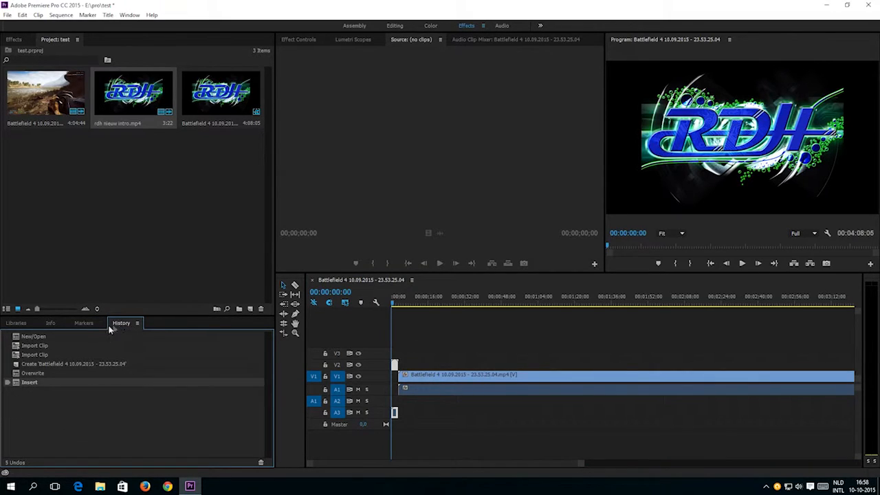
pyautogui.click(16, 323)
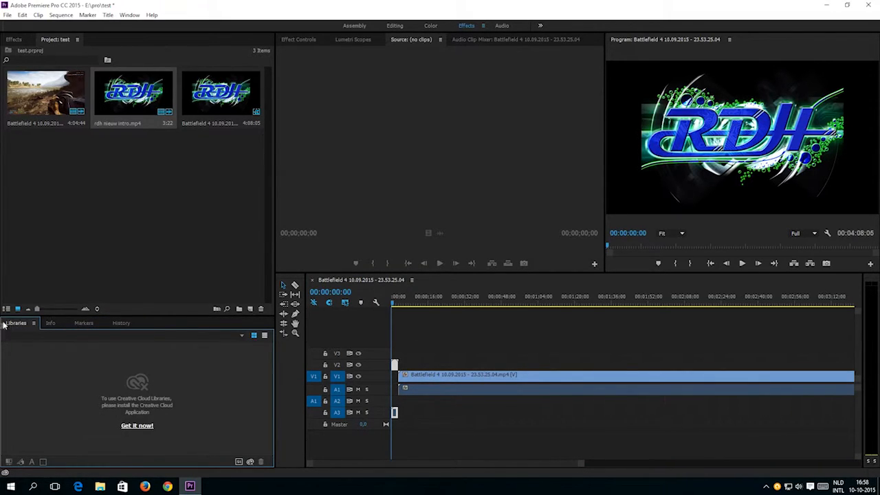
# - Apply the Transform category's Crop video effect to the intro clip on V2 and show the clip's effect settings
pyautogui.click(14, 39)
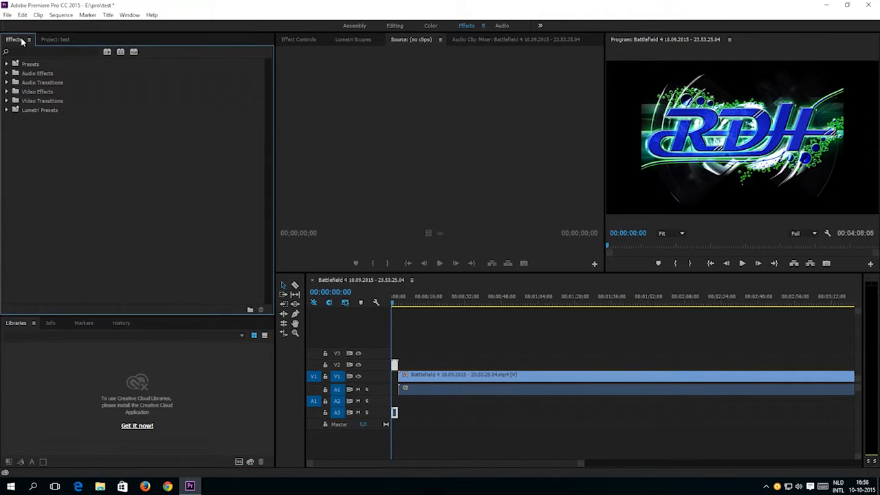
pyautogui.click(6, 92)
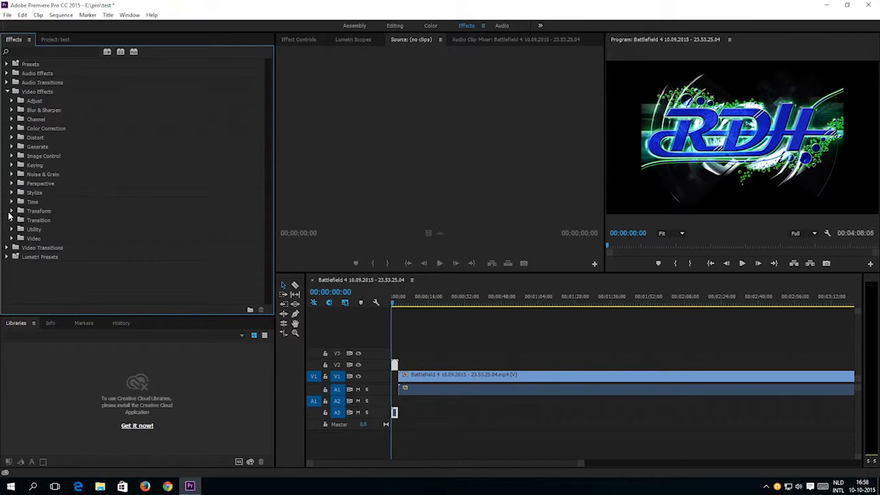
pyautogui.click(11, 211)
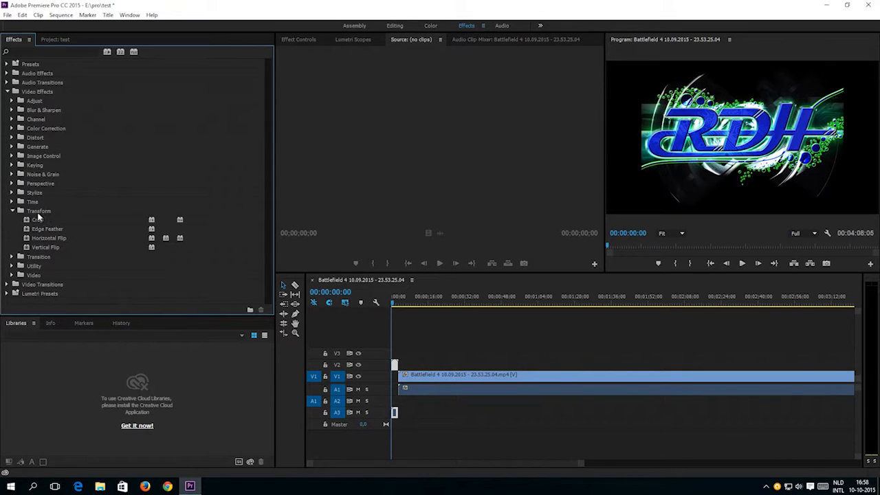
pyautogui.click(38, 222)
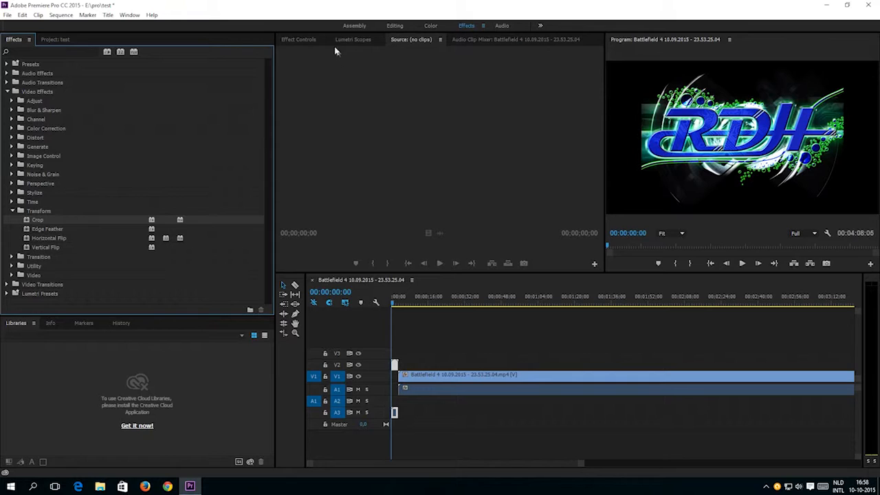
pyautogui.click(315, 40)
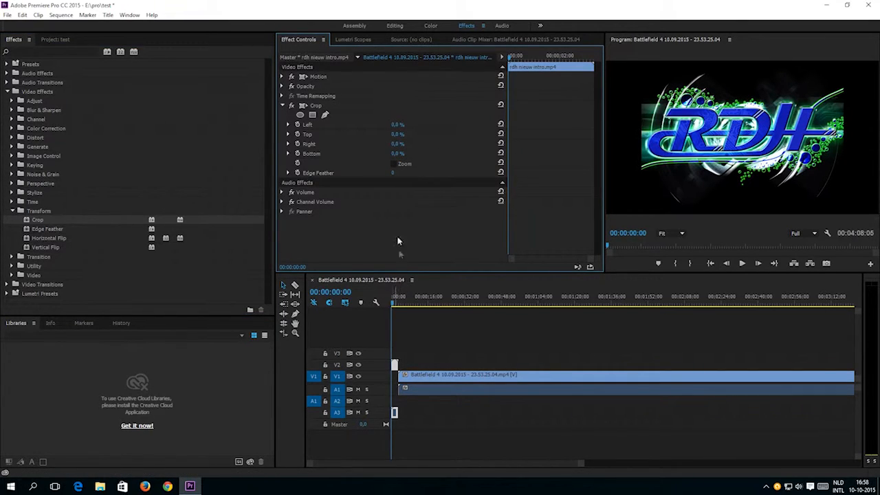
# - Enlarge the intro clip to a Motion scale of 139 so the logo fills the frame
pyautogui.click(282, 76)
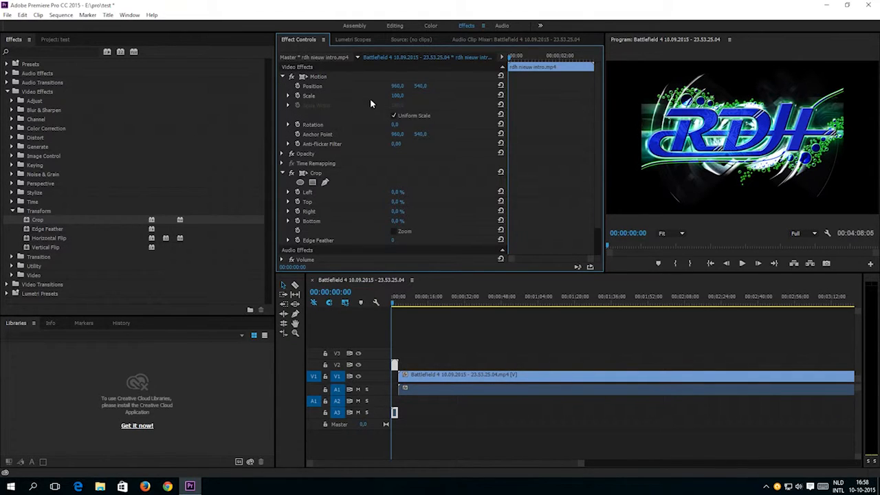
pyautogui.click(288, 95)
pyautogui.moveTo(494, 113); pyautogui.dragTo(566, 139)
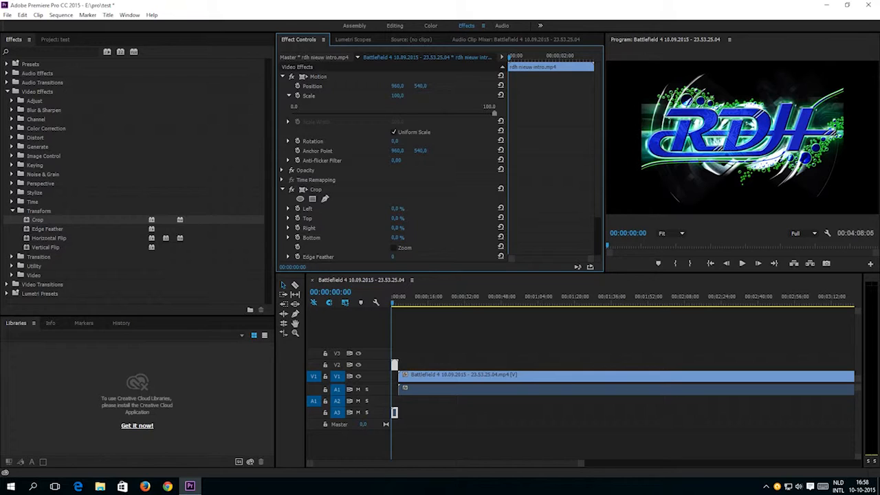
pyautogui.moveTo(398, 96)
pyautogui.mouseDown()
pyautogui.moveTo(352, 95)
pyautogui.moveTo(429, 96)
pyautogui.moveTo(403, 96)
pyautogui.mouseUp()
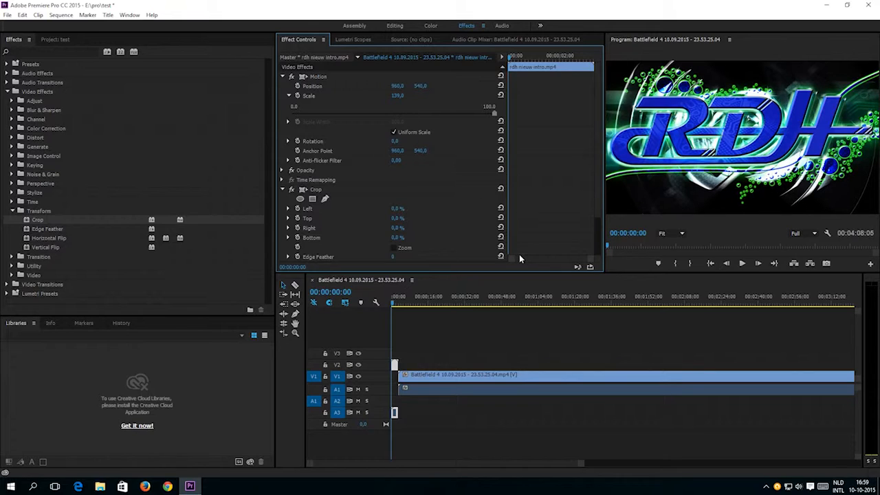
# - Preview the enlarged intro running into the gameplay and return the playhead to the start of the sequence
pyautogui.click(742, 264)
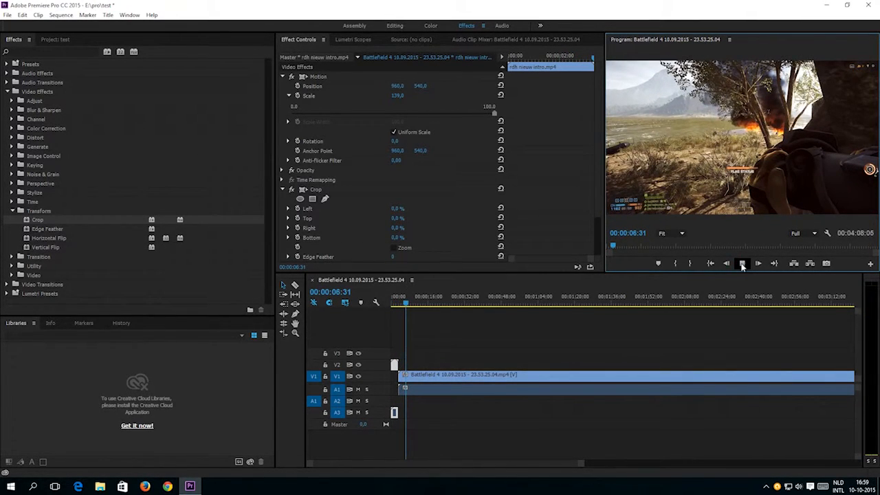
pyautogui.click(742, 264)
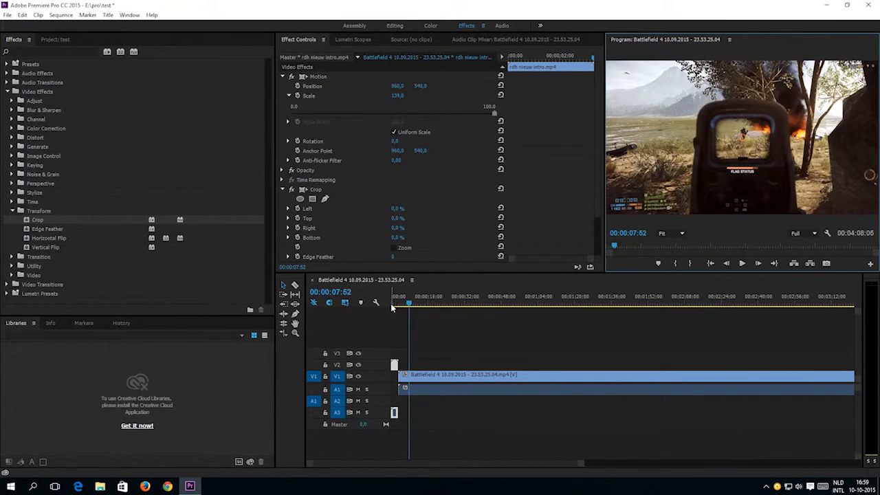
pyautogui.click(391, 303)
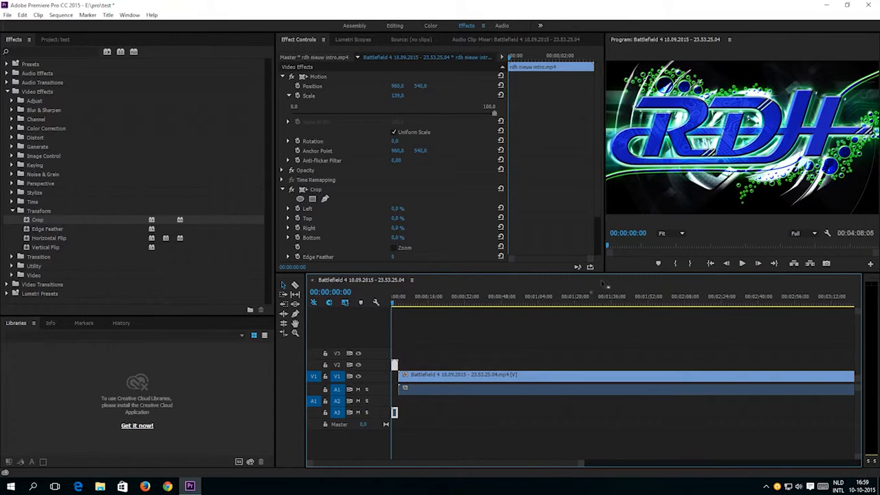
# - Delete the Battlefield 4 gameplay clip from the timeline, including its audio
pyautogui.click(505, 377)
pyautogui.press('Delete')
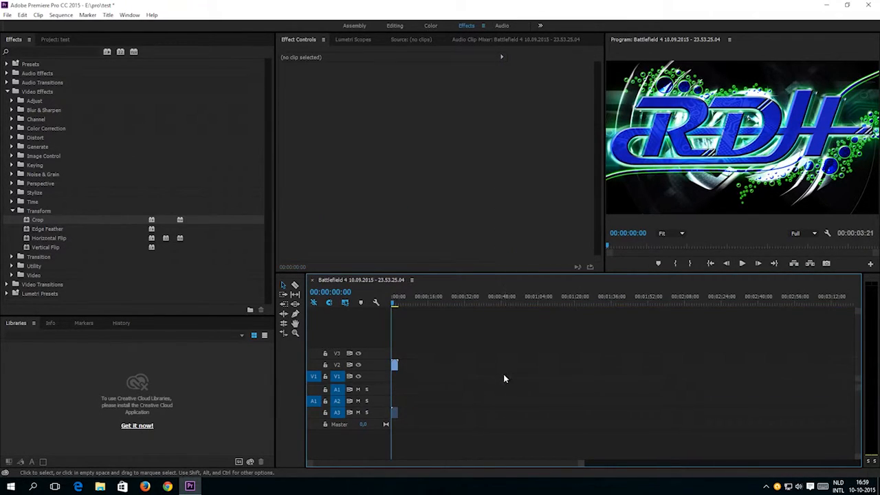
# - Import the images "rdh nieuw transp" and "RDH Recles de Hun" from the Afbeeldingen folder into the project
pyautogui.click(9, 15)
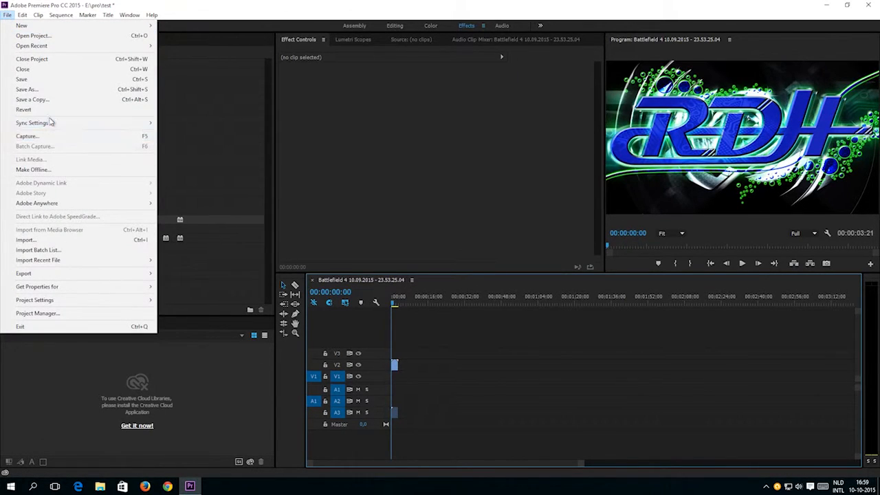
pyautogui.click(46, 242)
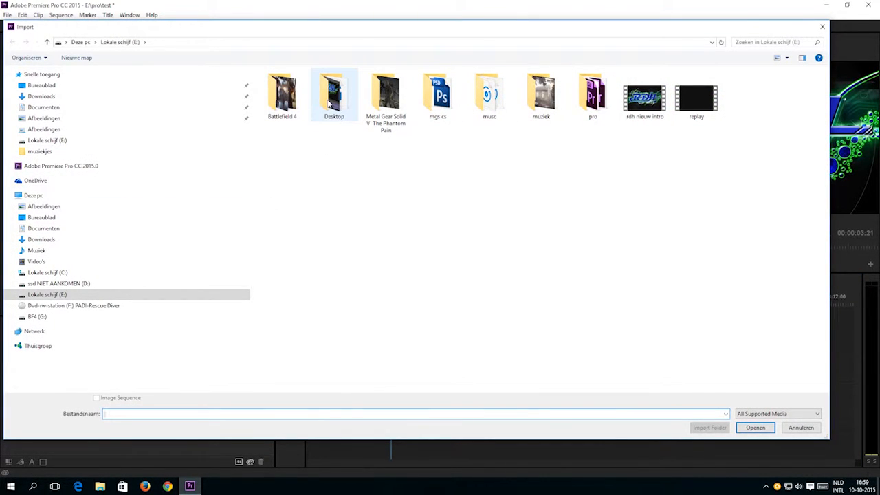
pyautogui.click(49, 209)
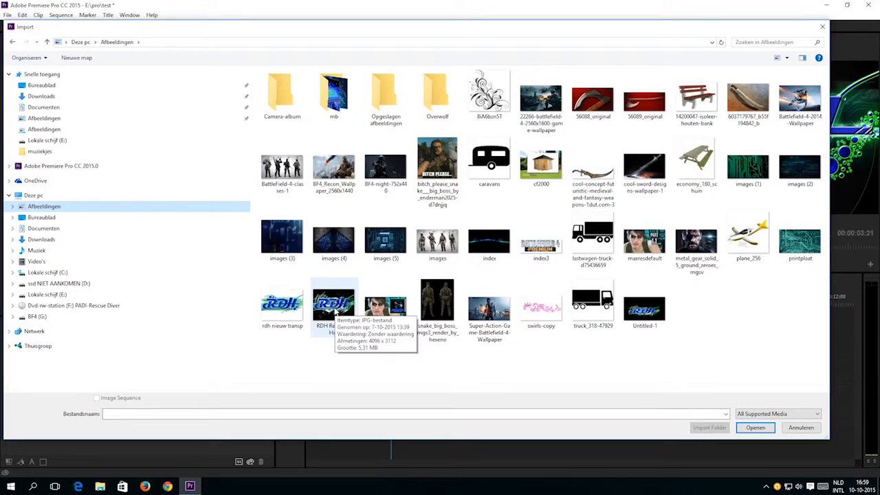
pyautogui.click(336, 310)
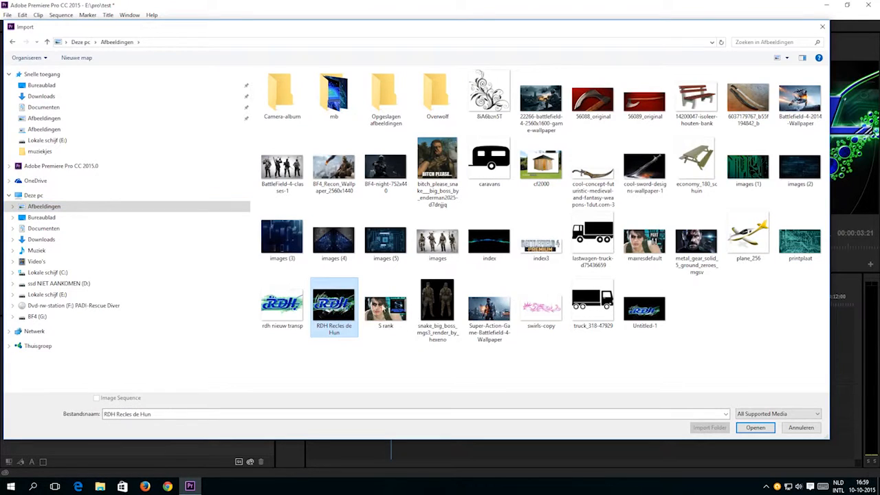
pyautogui.keyDown('ctrl'); pyautogui.click(290, 315); pyautogui.keyUp('ctrl')
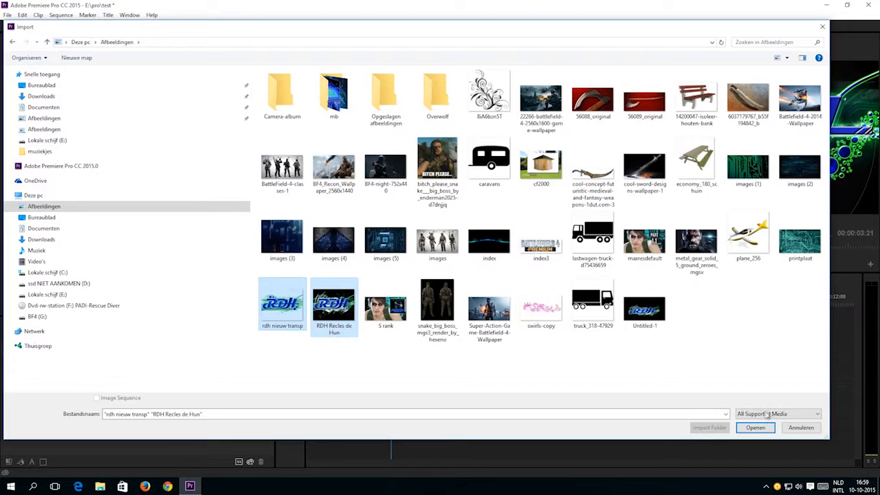
pyautogui.click(756, 428)
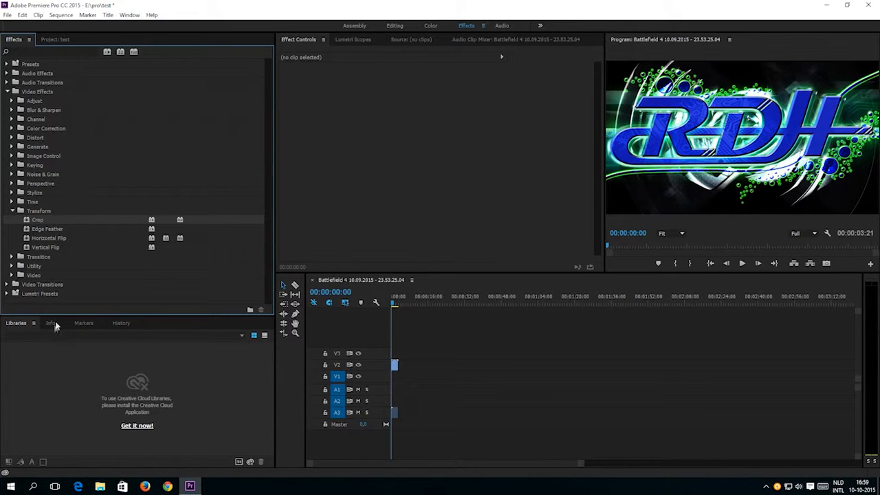
# - Insert RDH Recles de Hun.jpg from the project at the start of V2, pushing the intro clip later
pyautogui.click(54, 39)
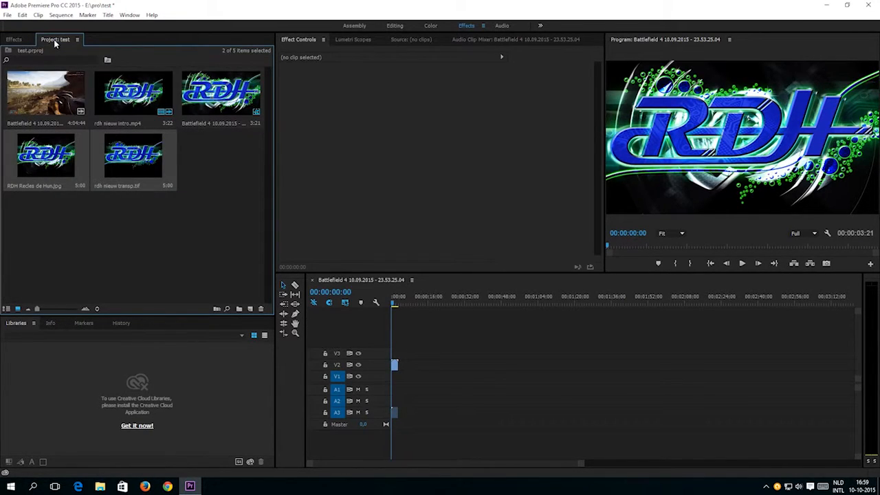
pyautogui.click(149, 239)
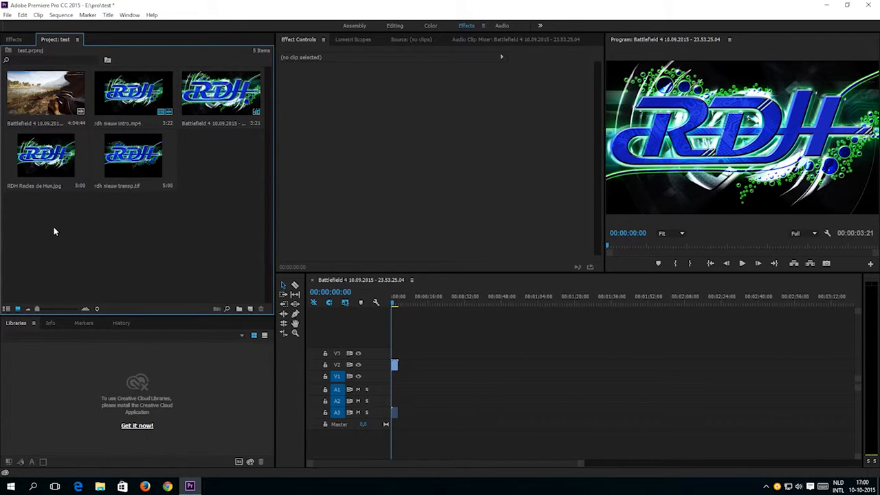
pyautogui.click(46, 173)
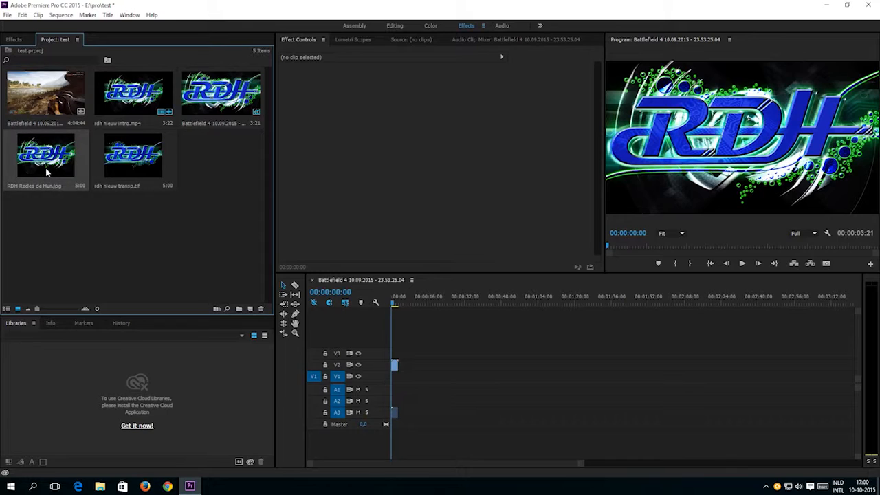
pyautogui.moveTo(133, 202); pyautogui.dragTo(385, 363)
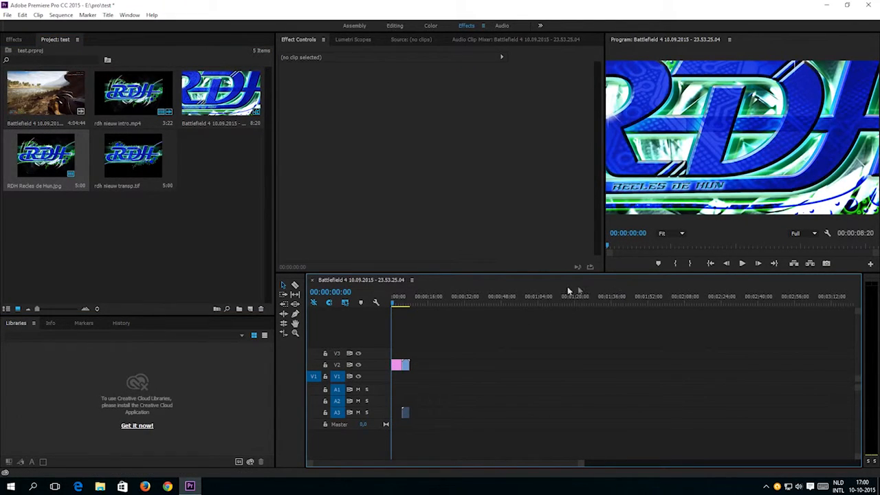
# - Apply the Transform category's Crop video effect to the RDH Recles de Hun.jpg clip on V2
pyautogui.click(397, 368)
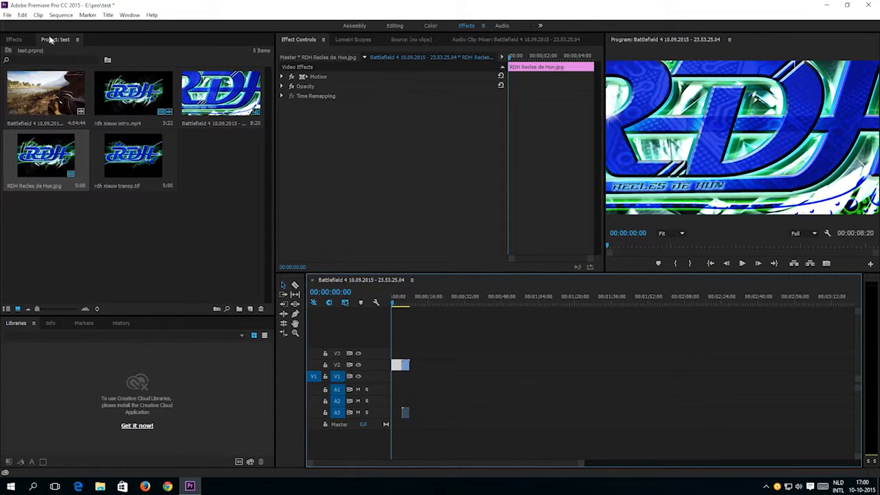
pyautogui.click(15, 40)
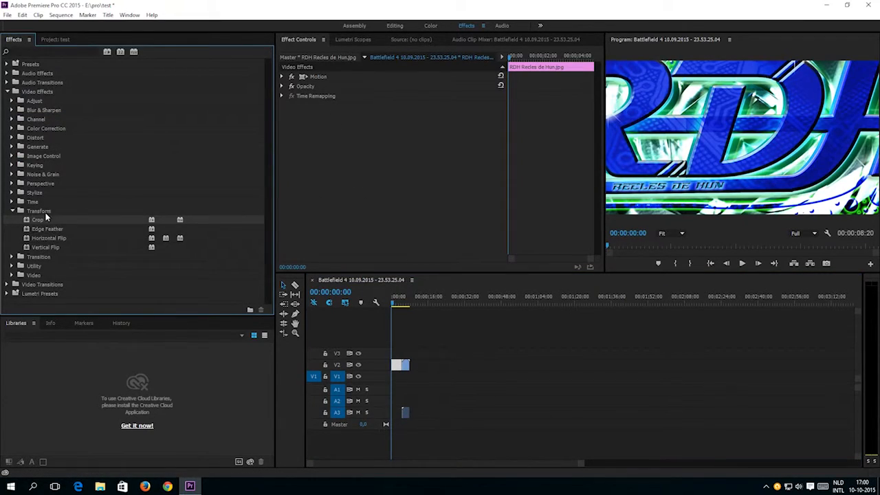
pyautogui.doubleClick(38, 220)
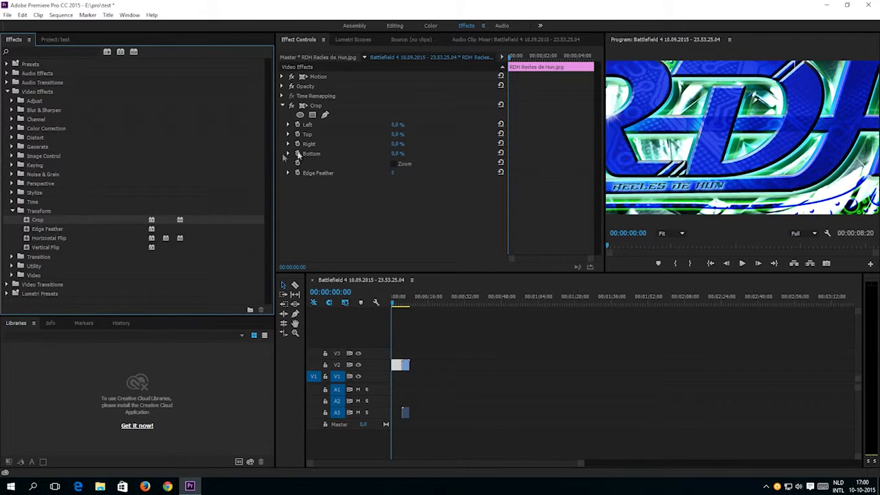
# - Reduce the RDH Recles de Hun.jpg clip to a Motion scale of about 49 so the logo fits the frame
pyautogui.click(281, 78)
pyautogui.click(282, 77)
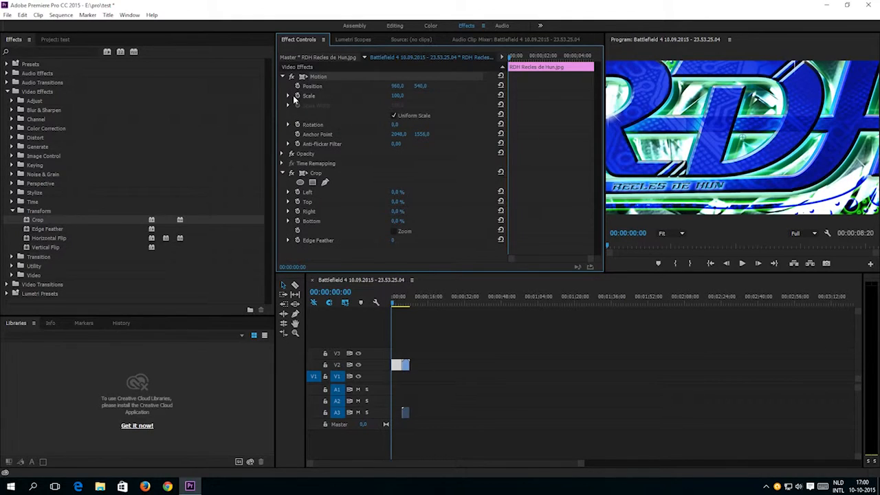
pyautogui.click(289, 96)
pyautogui.moveTo(494, 115); pyautogui.dragTo(391, 125)
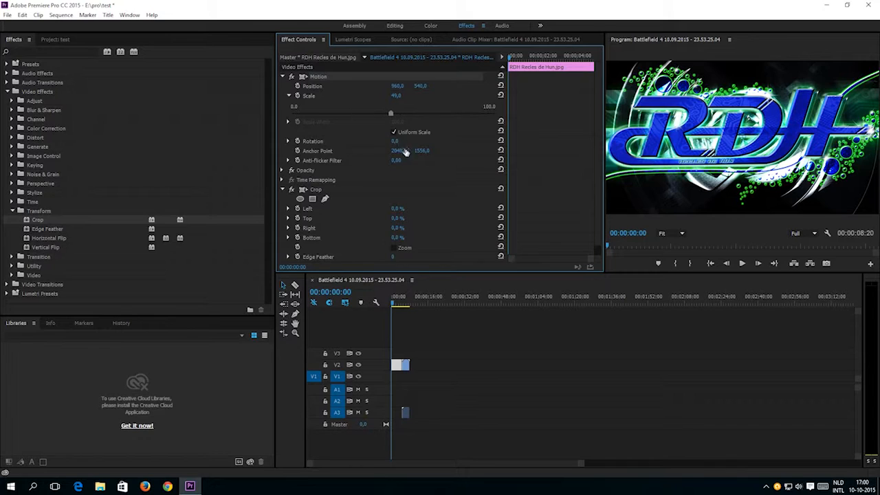
# - Preview the still image running into the intro, park the playhead at 00:00:07:56 and deselect the clip
pyautogui.click(741, 264)
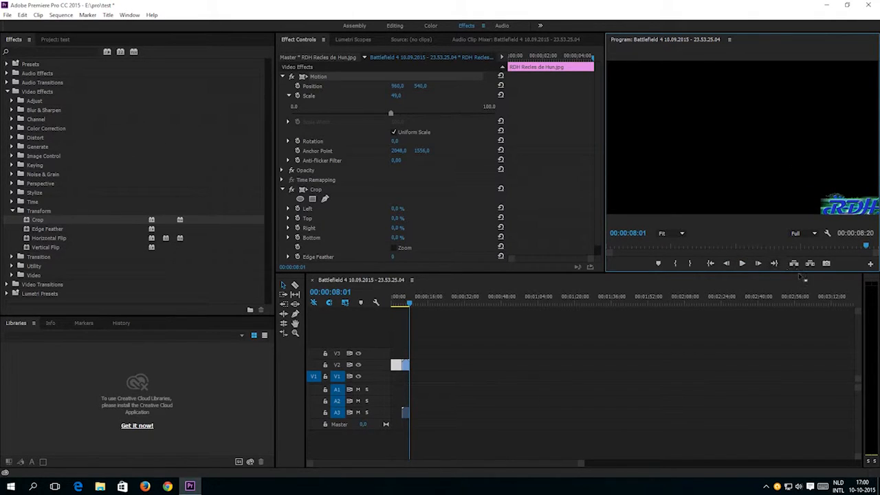
pyautogui.moveTo(866, 247); pyautogui.dragTo(864, 249)
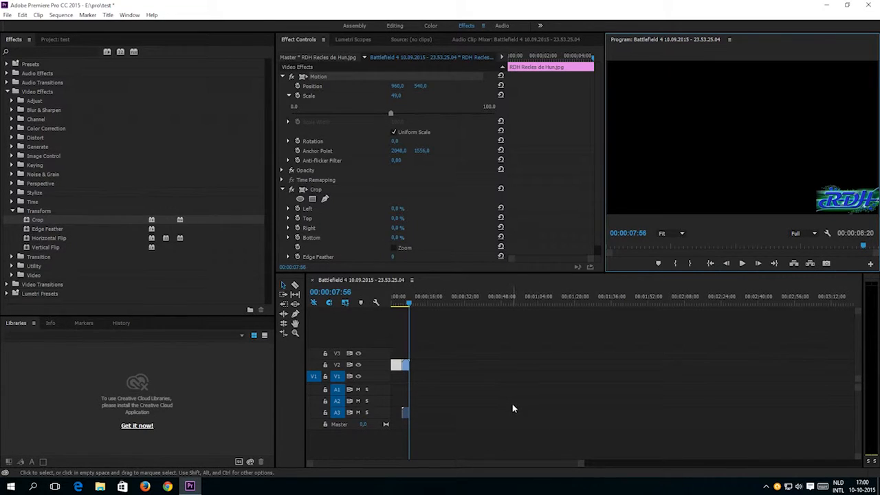
pyautogui.click(442, 371)
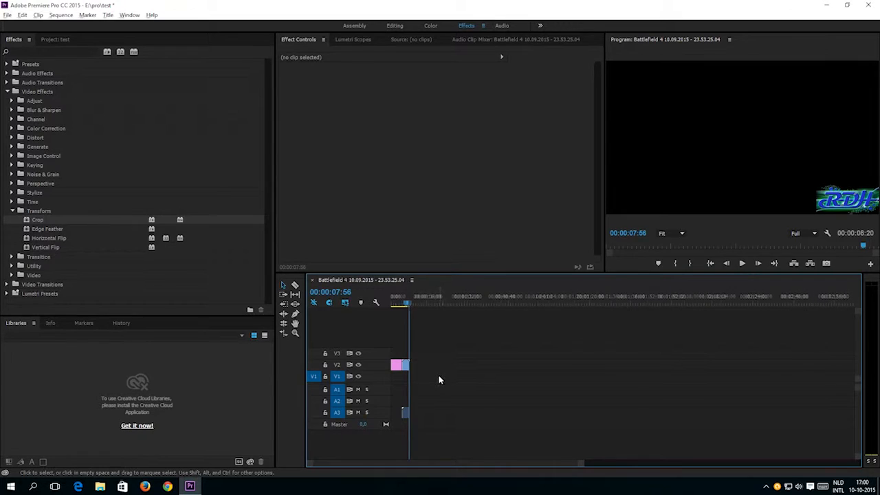
# - Split the intro clip on V2 at the playhead and delete the short leftover piece with its audio
pyautogui.scroll(5, 443, 380)
pyautogui.scroll(1, 451, 400)
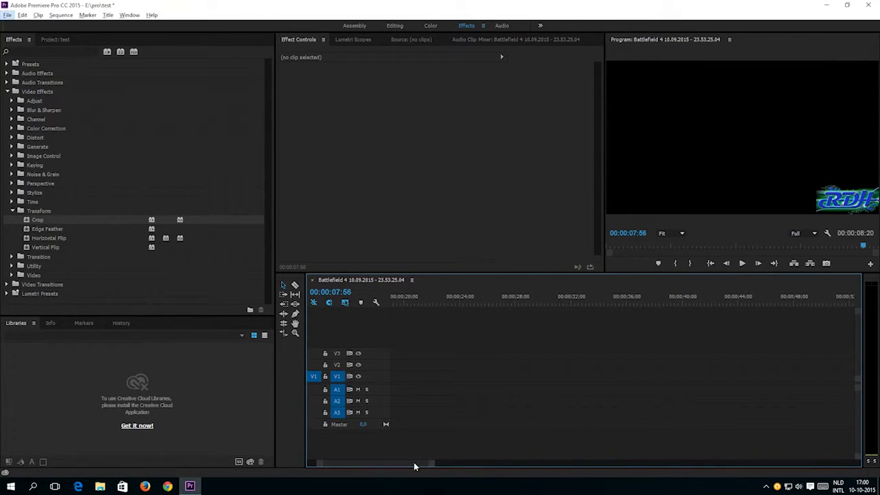
pyautogui.moveTo(414, 464); pyautogui.dragTo(390, 468)
pyautogui.scroll(3, 520, 392)
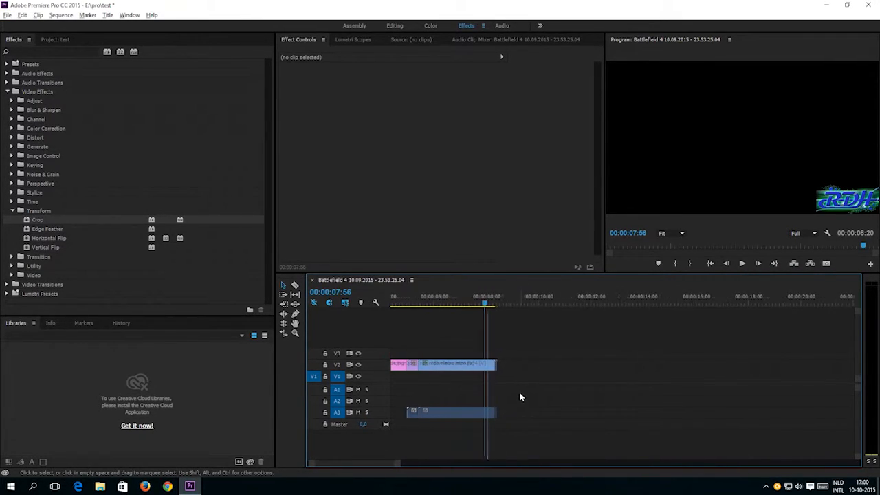
pyautogui.click(295, 284)
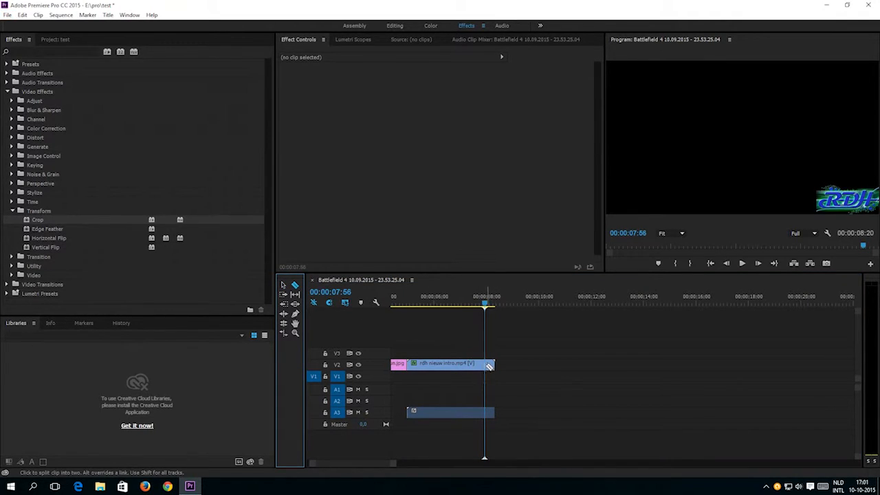
pyautogui.click(490, 367)
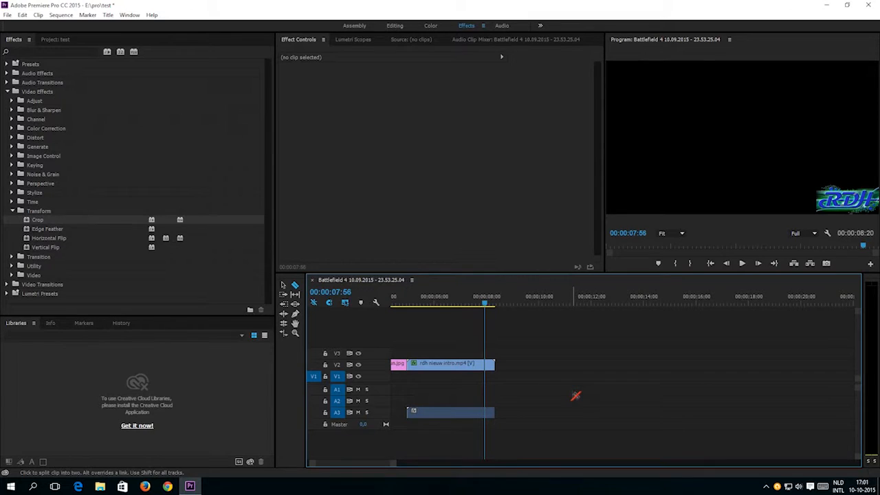
pyautogui.click(283, 285)
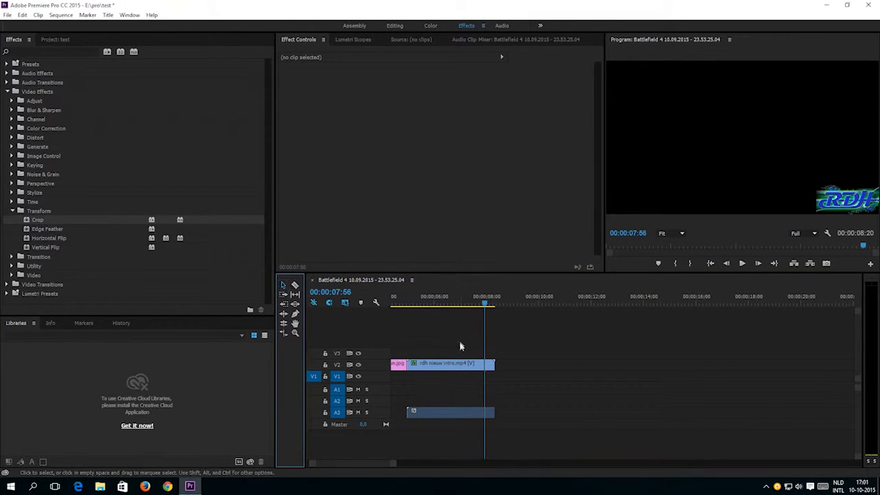
pyautogui.click(491, 366)
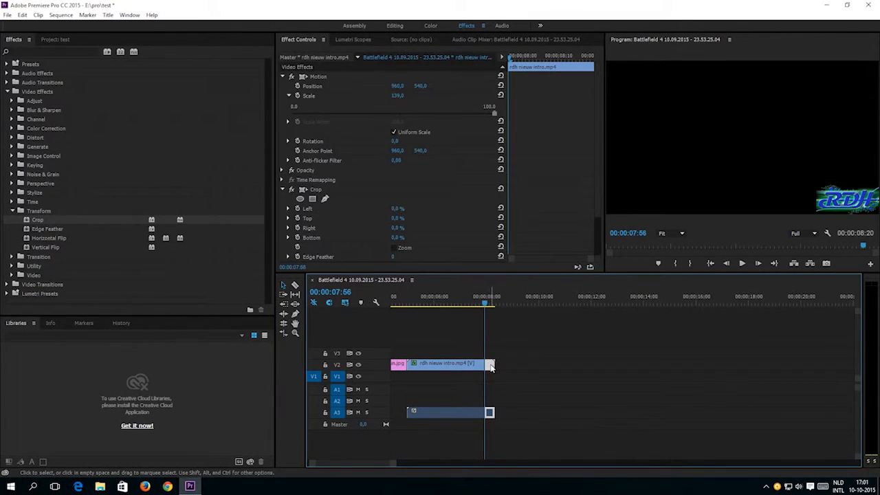
pyautogui.press('Delete')
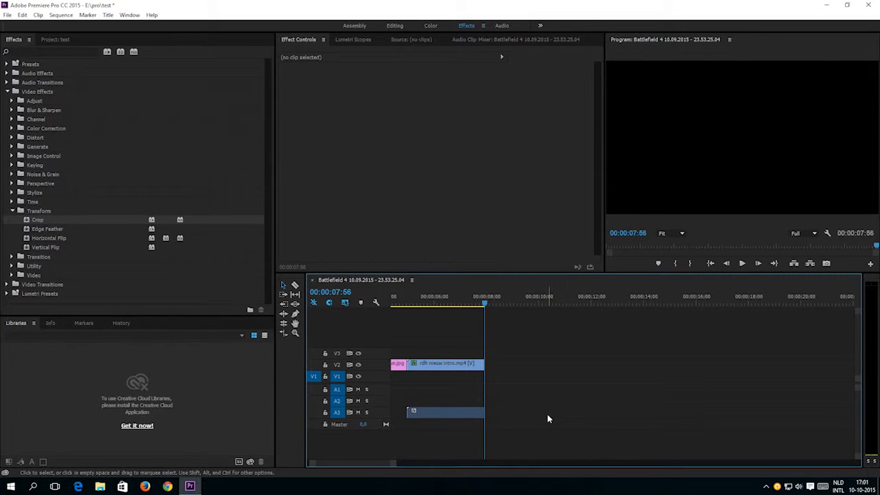
# - Place rdh nieuw transp.tif from the project on V2 directly after the intro clip
pyautogui.click(55, 39)
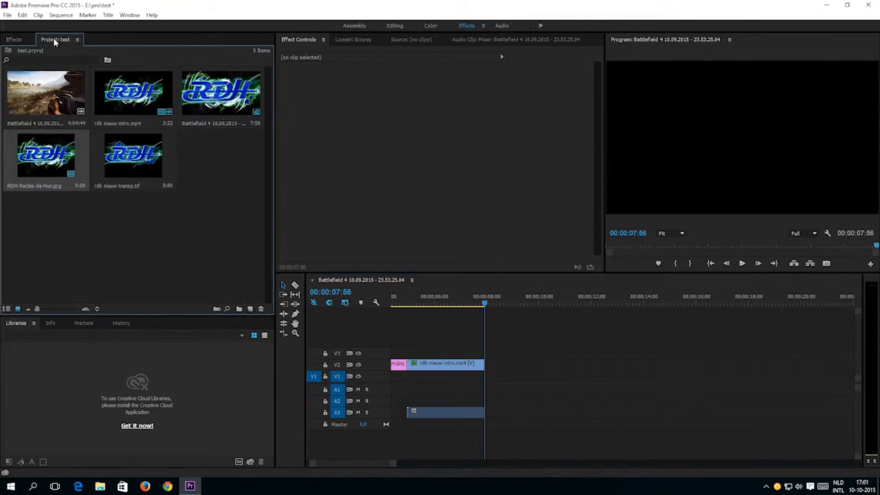
pyautogui.click(123, 177)
pyautogui.moveTo(132, 166); pyautogui.dragTo(487, 369)
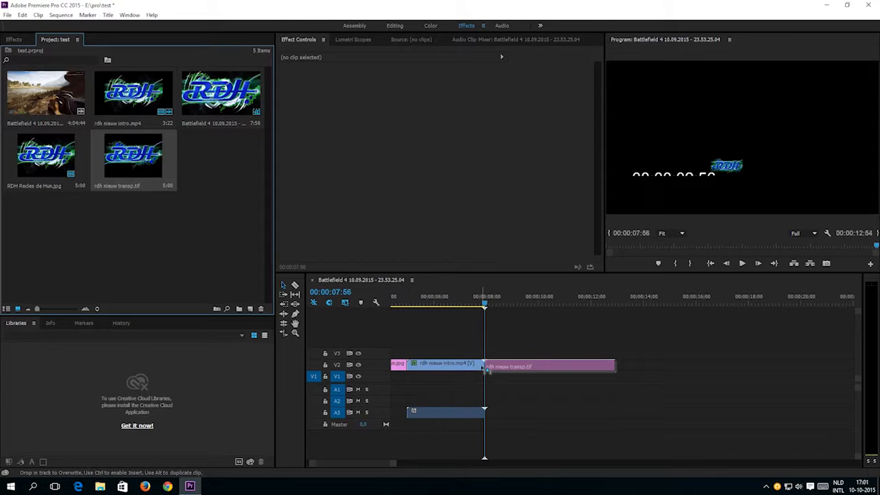
pyautogui.press('ctrl')
pyautogui.moveTo(487, 369); pyautogui.dragTo(487, 369)
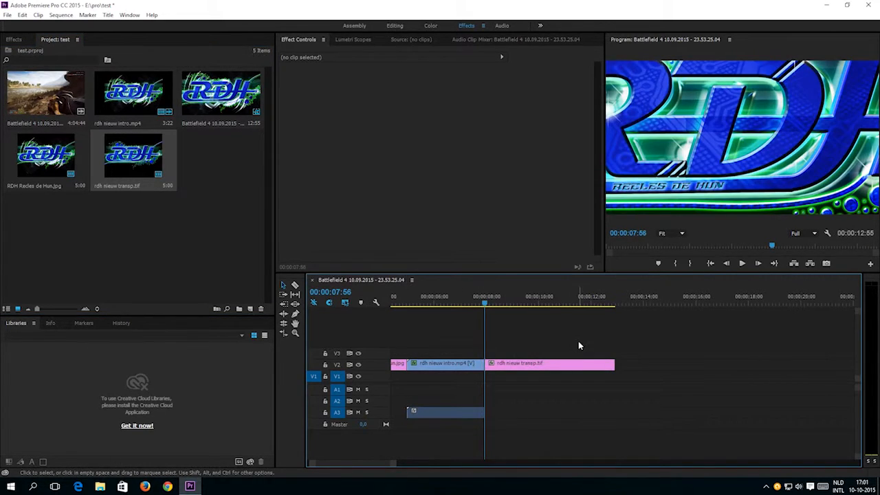
# - Shrink the rdh nieuw transp.tif clip to a Motion scale of about 10.8
pyautogui.click(550, 372)
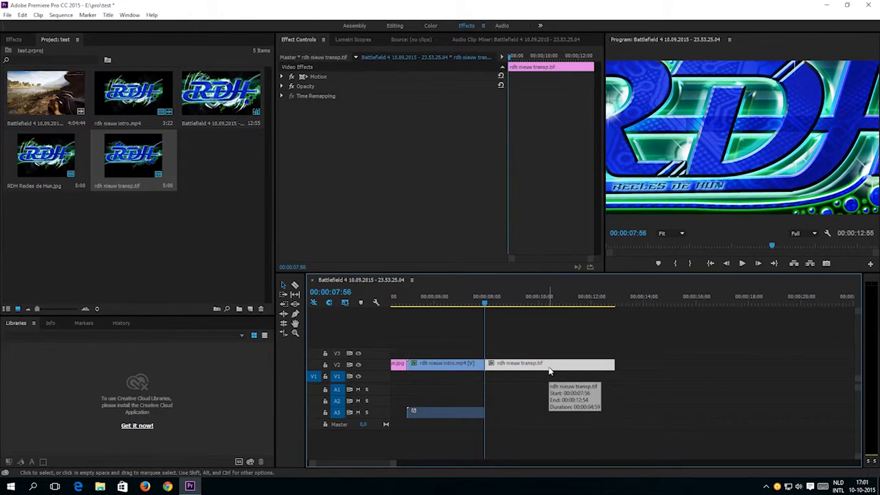
pyautogui.click(282, 77)
pyautogui.click(288, 96)
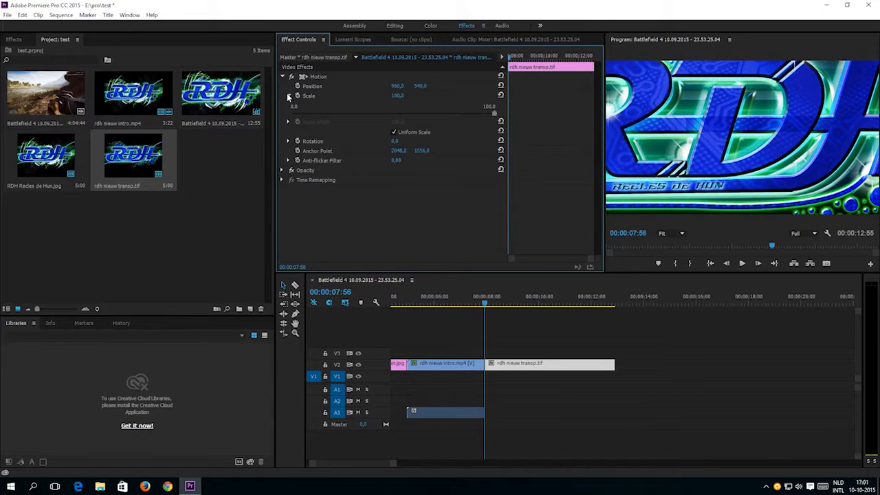
pyautogui.moveTo(490, 113); pyautogui.dragTo(311, 132)
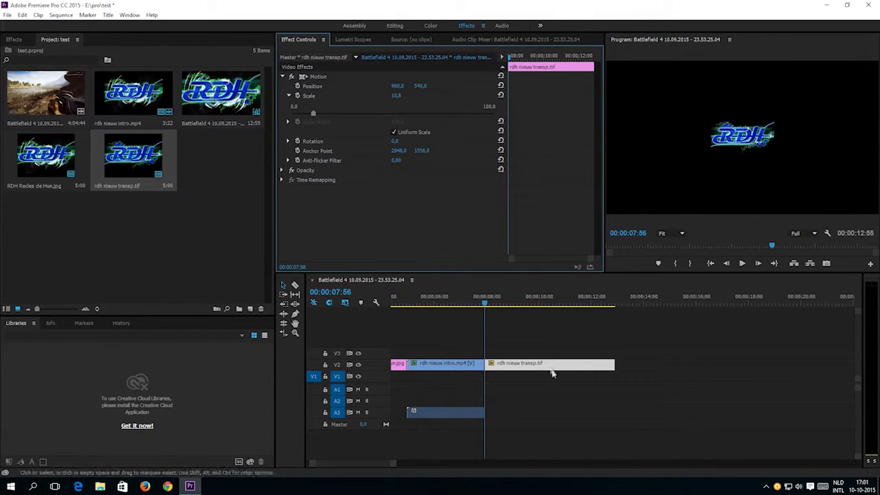
# - Move the rdh nieuw transp.tif clip up to V3 so it overlaps the intro's end, and set the playhead to 00:00:07:55
pyautogui.click(531, 372)
pyautogui.moveTo(530, 372); pyautogui.dragTo(499, 360)
pyautogui.moveTo(485, 303); pyautogui.dragTo(485, 307)
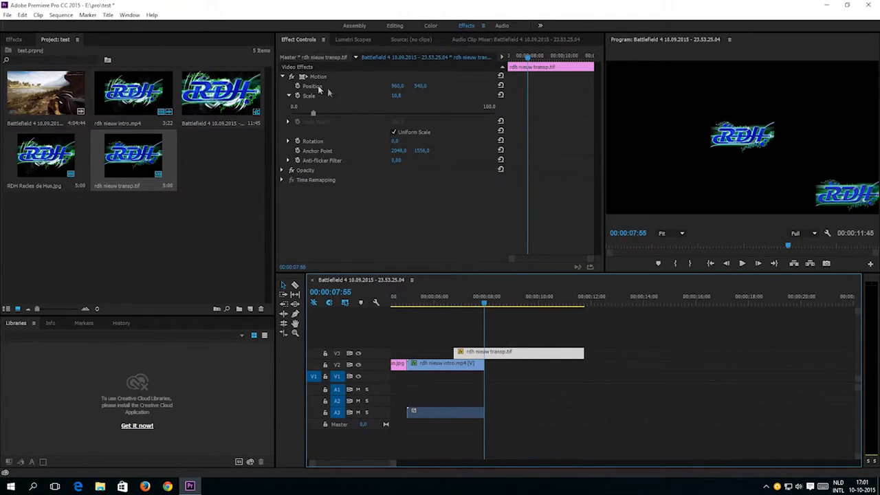
# - Set the transparent logo's Motion position to 1700, 949 so it covers the small logo in the frame's lower-right corner
pyautogui.click(283, 77)
pyautogui.click(283, 77)
pyautogui.click(282, 78)
pyautogui.moveTo(397, 86); pyautogui.dragTo(674, 86)
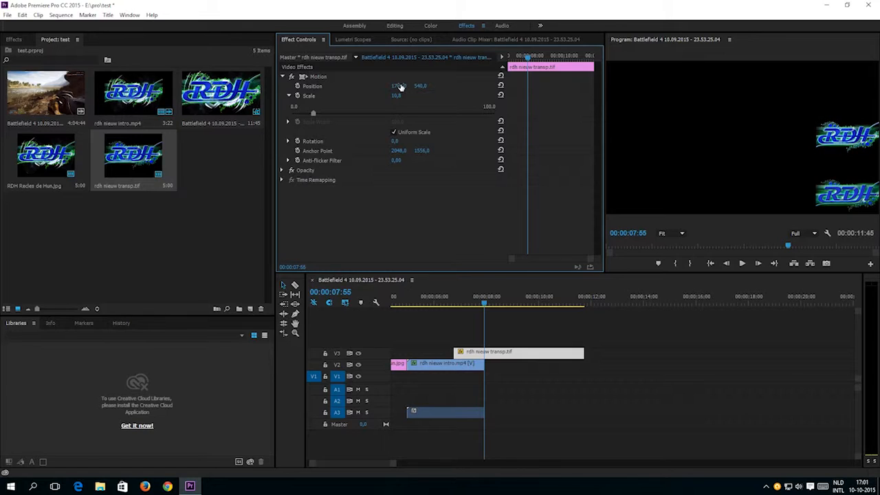
pyautogui.moveTo(420, 86); pyautogui.dragTo(364, 86)
pyautogui.moveTo(518, 86); pyautogui.dragTo(605, 86)
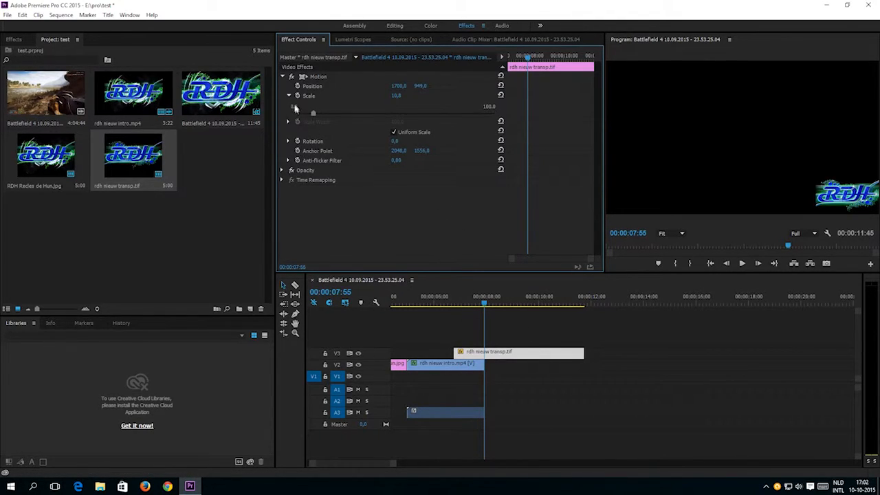
# - Set the transparent logo clip's blend mode to Screen and move it along V3 to start where the intro ends
pyautogui.click(282, 171)
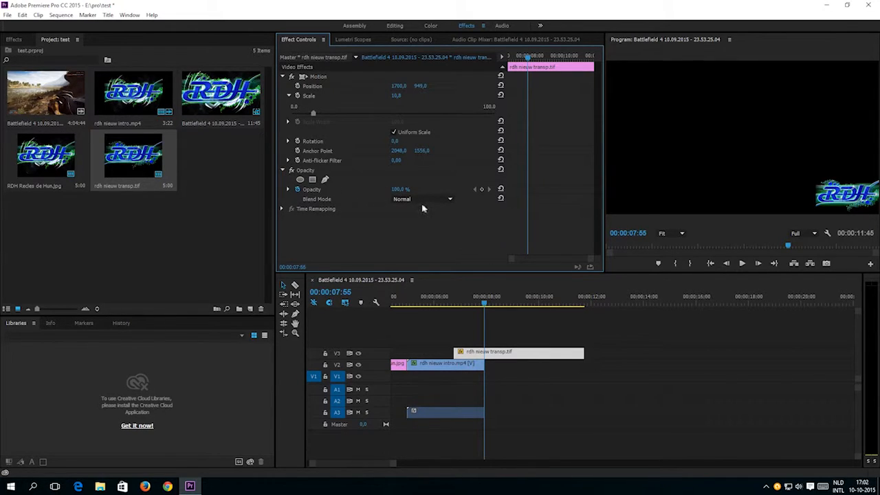
pyautogui.click(451, 200)
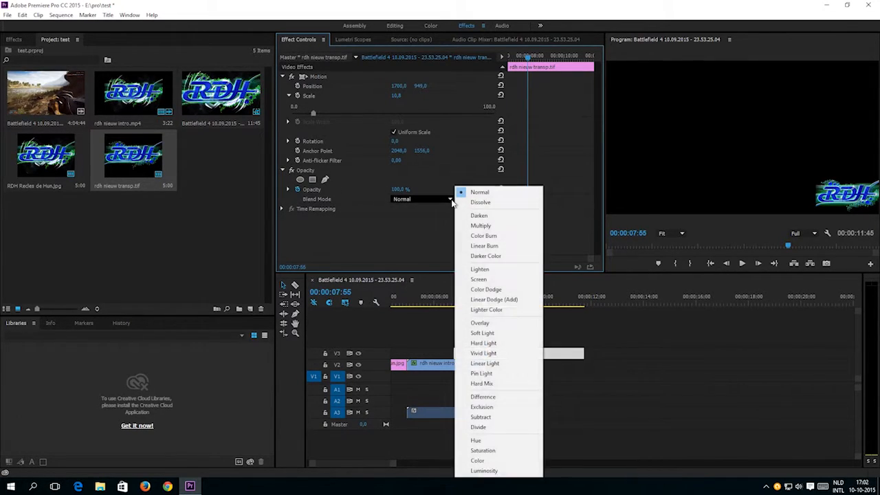
pyautogui.click(484, 279)
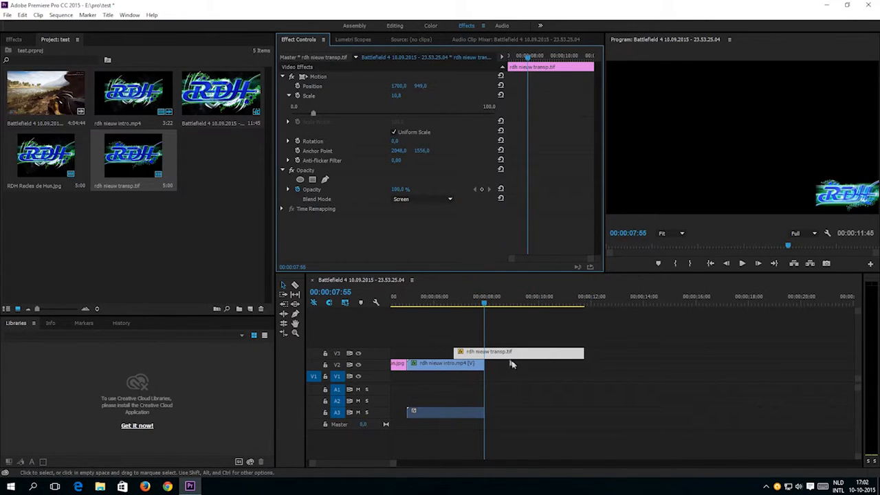
pyautogui.click(524, 396)
pyautogui.moveTo(499, 357); pyautogui.dragTo(534, 354)
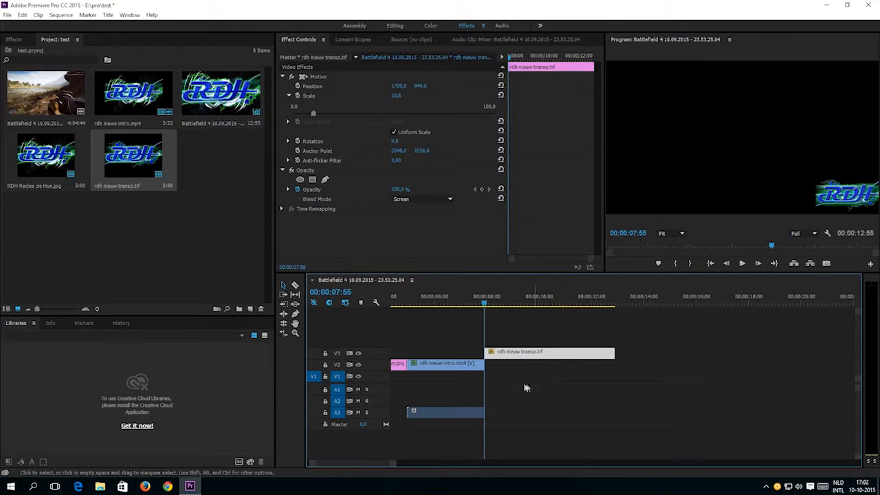
# - Set the blend mode of the rdh nieuw intro.mp4 clip to Screen
pyautogui.click(457, 370)
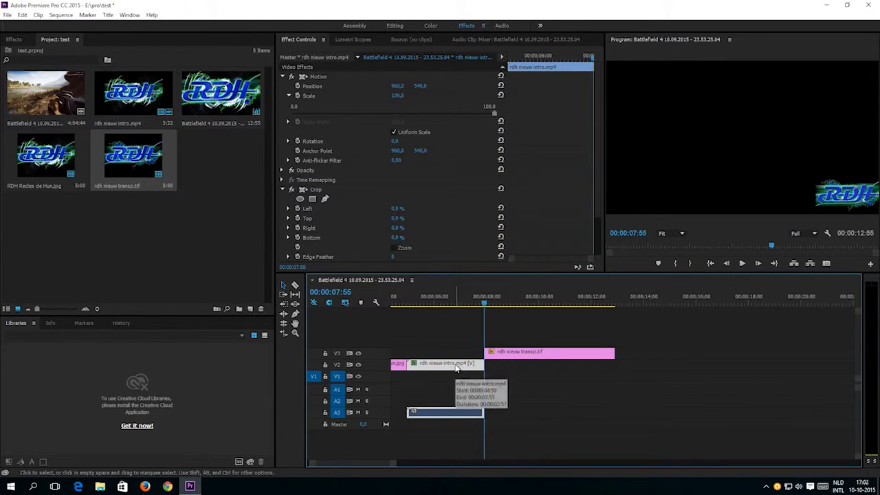
pyautogui.click(289, 97)
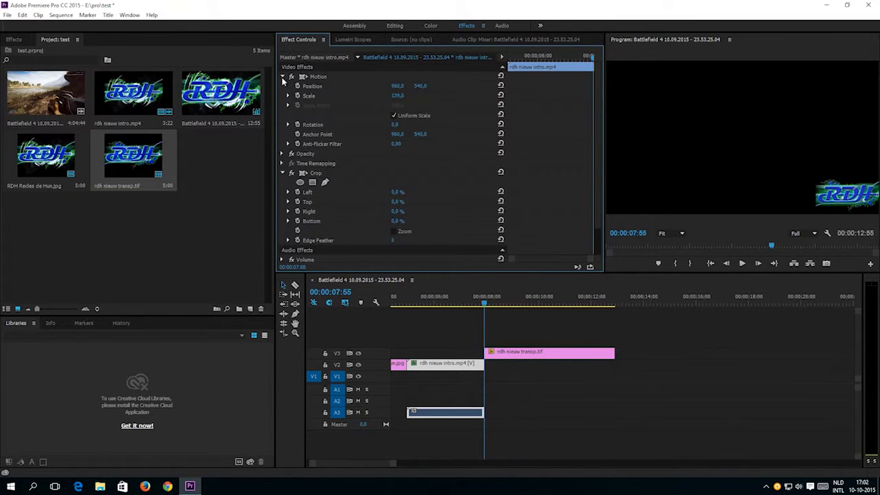
pyautogui.click(282, 155)
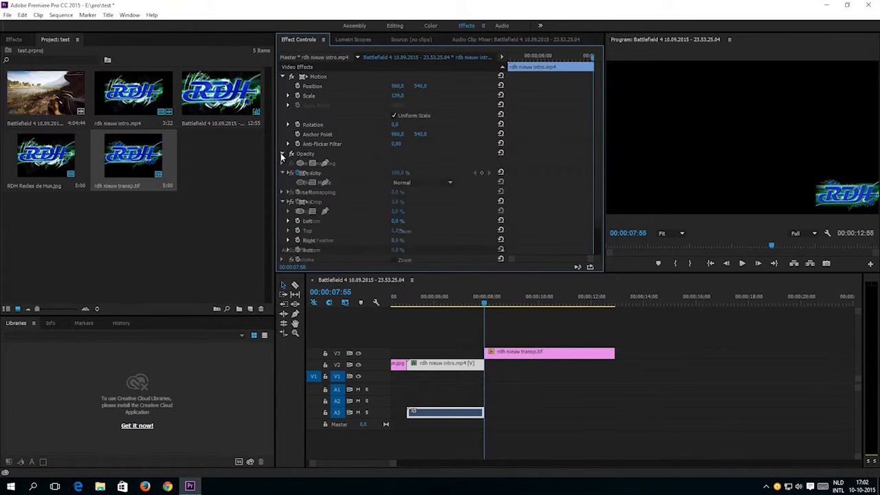
pyautogui.click(448, 184)
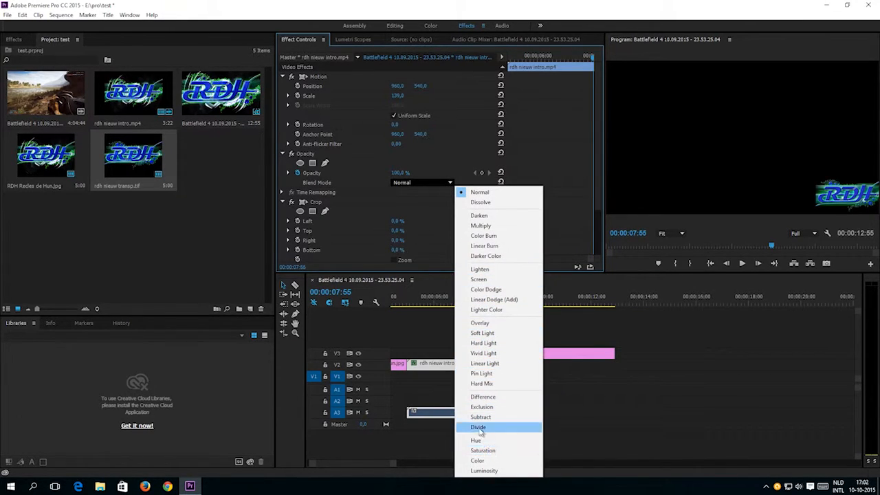
pyautogui.click(480, 270)
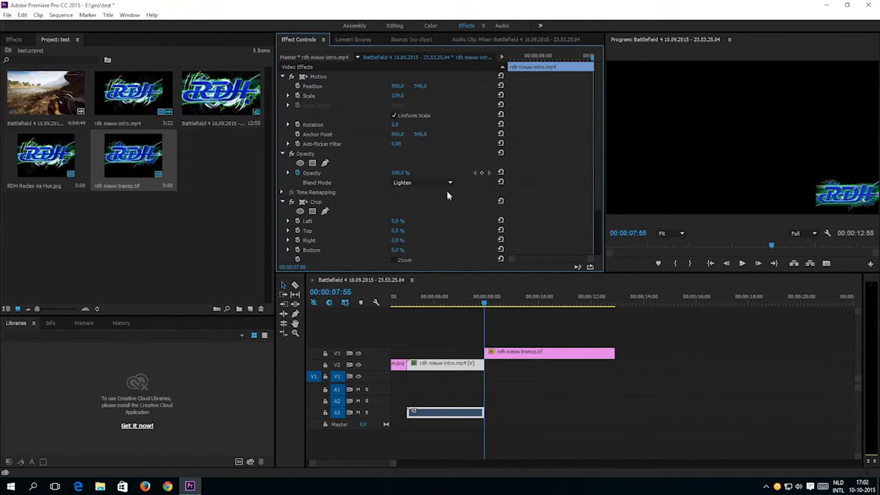
pyautogui.click(448, 183)
pyautogui.click(485, 279)
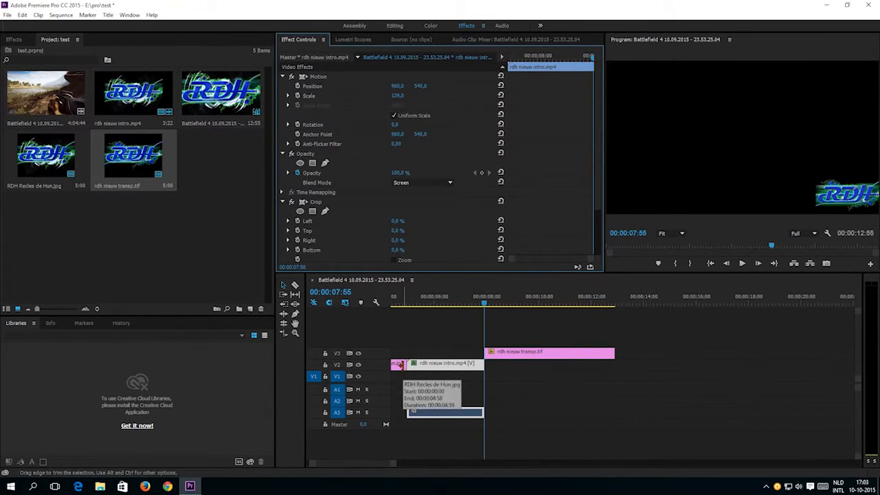
# - Play the sequence from 00:00:00:57 through the intro into the corner logo to check the result
pyautogui.moveTo(487, 303); pyautogui.dragTo(357, 331)
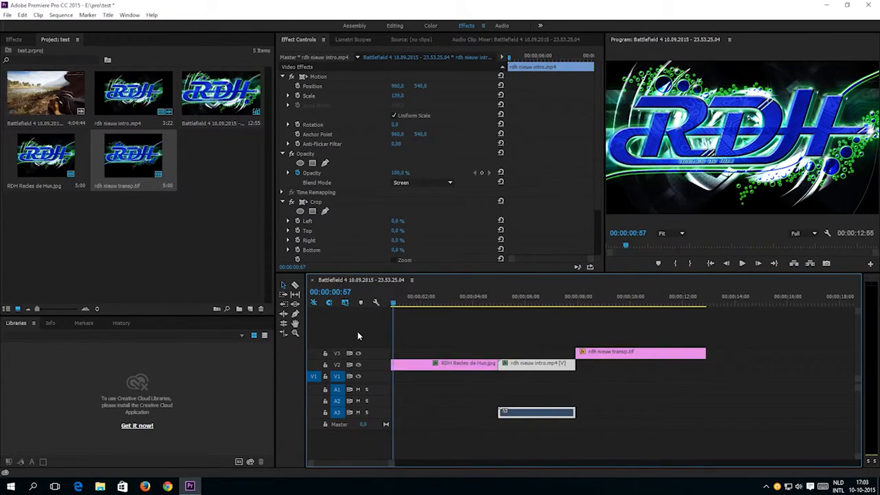
pyautogui.click(743, 265)
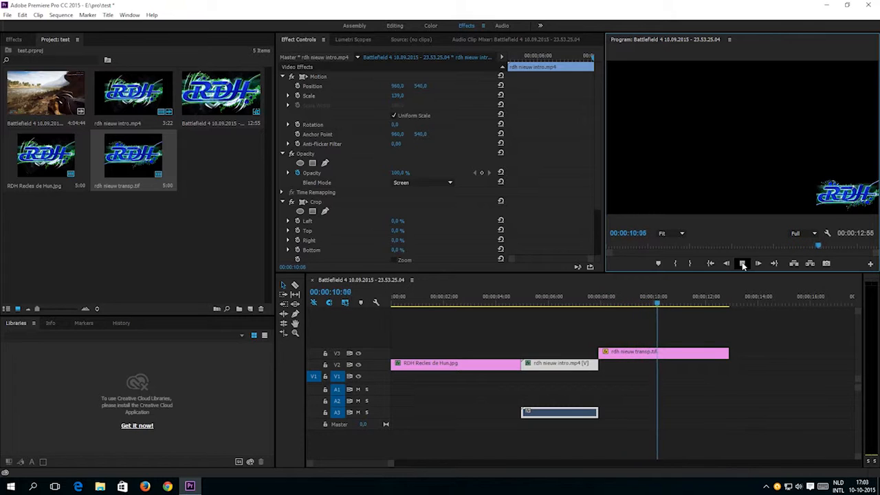
pyautogui.click(743, 264)
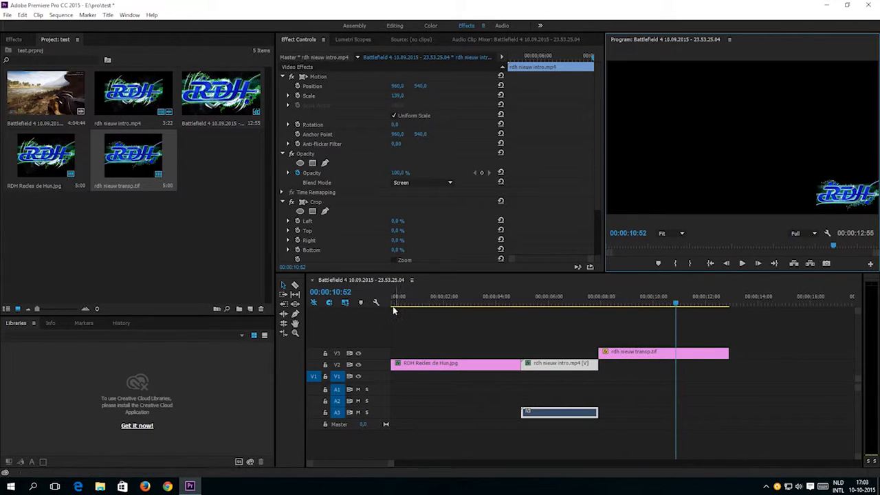
# - Place the Battlefield 4 gameplay video on V1 starting midway under the intro clip, and play back the overlap
pyautogui.click(39, 99)
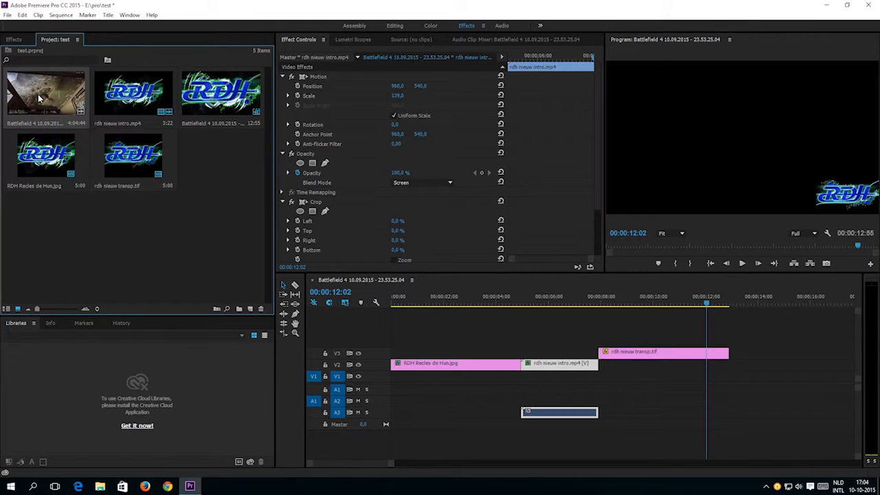
pyautogui.moveTo(39, 98); pyautogui.dragTo(565, 376)
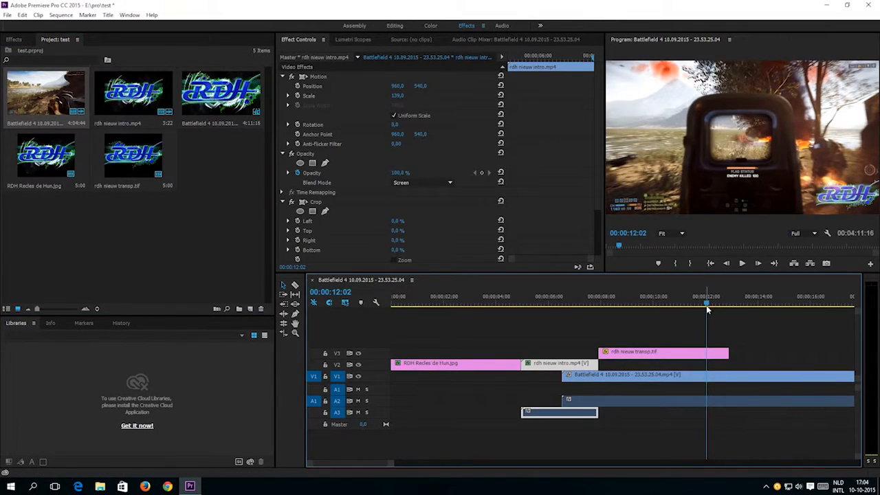
pyautogui.moveTo(706, 307); pyautogui.dragTo(534, 348)
pyautogui.click(742, 264)
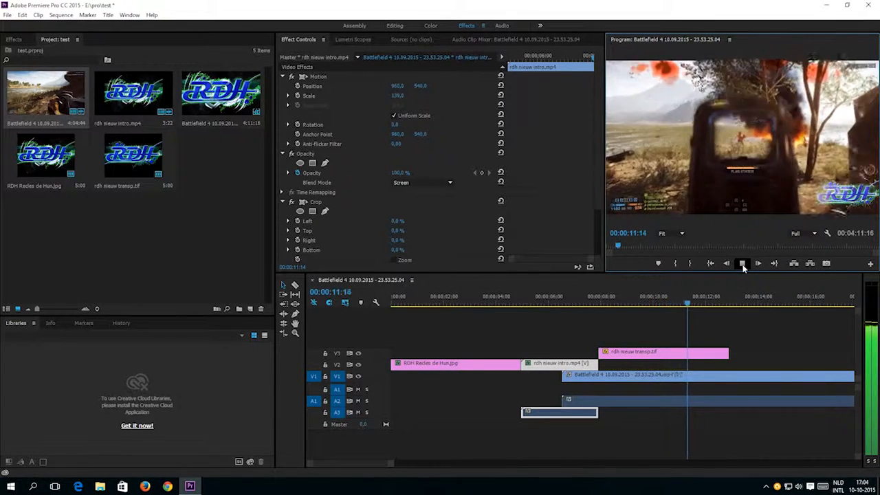
pyautogui.click(743, 265)
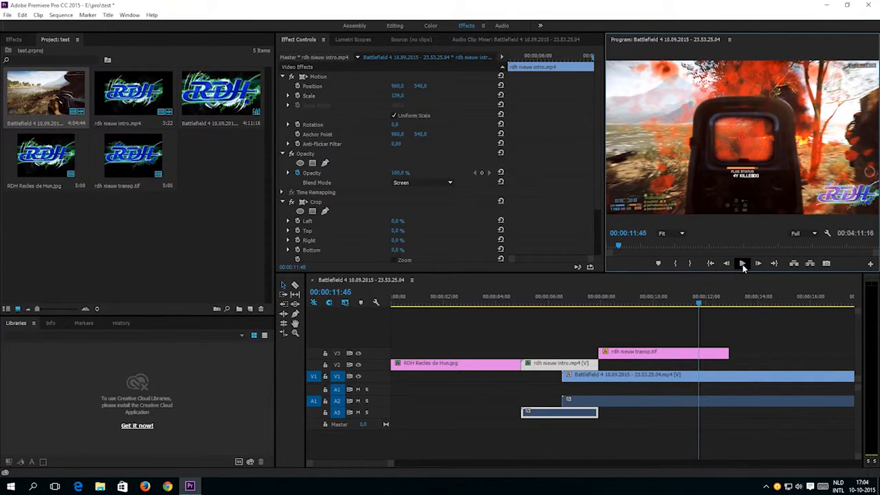
# - Split the Battlefield 4 gameplay clip on V1 at 00:02:47:29
pyautogui.click(743, 265)
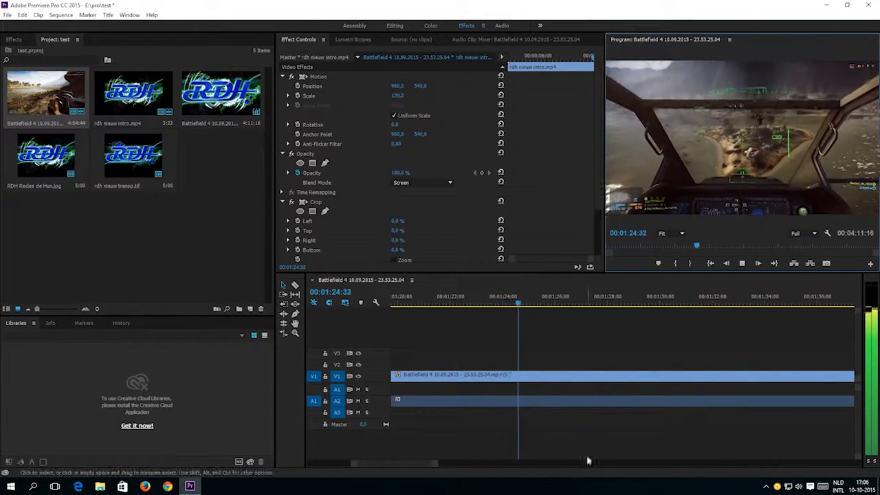
pyautogui.click(661, 421)
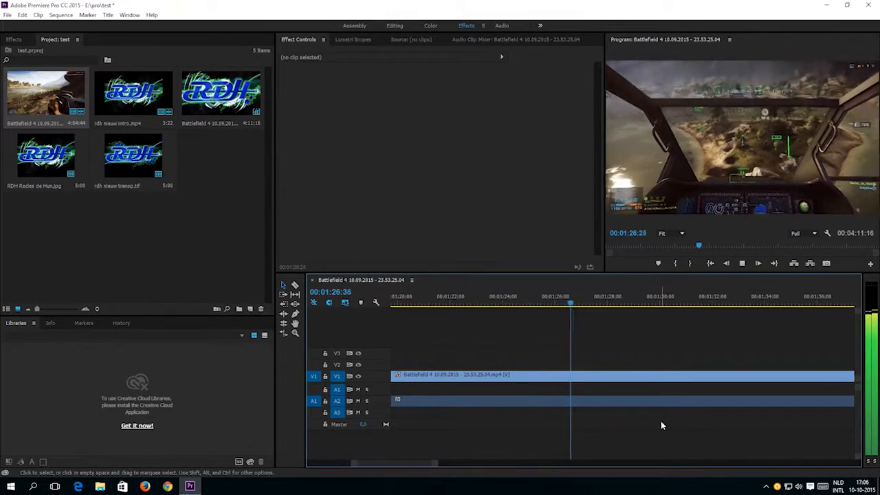
pyautogui.press('-')
pyautogui.press('-')
pyautogui.press('-')
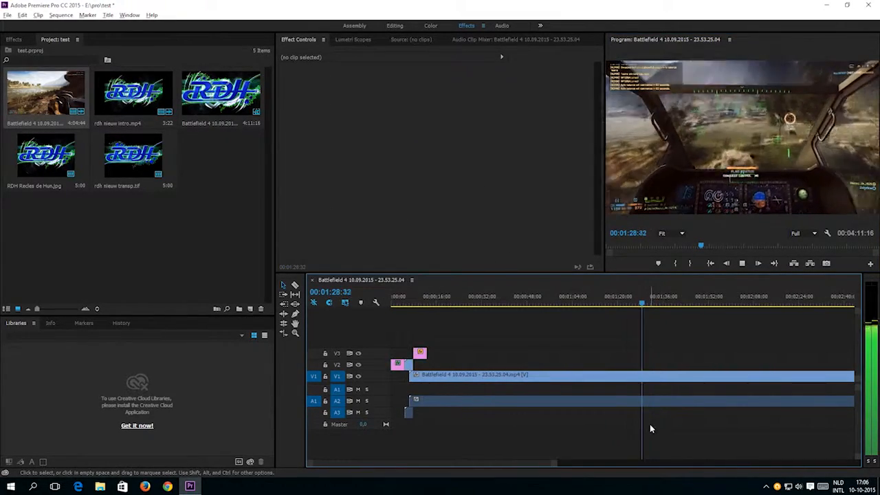
pyautogui.moveTo(527, 303); pyautogui.dragTo(653, 317)
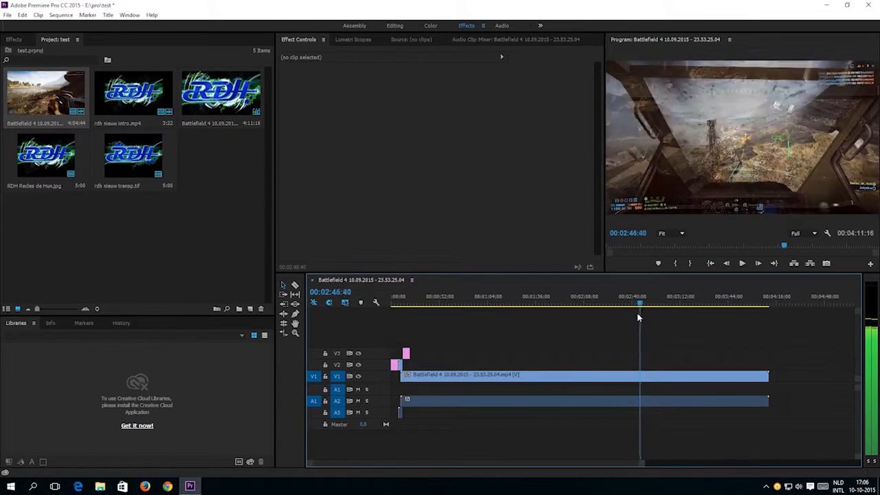
pyautogui.moveTo(645, 313); pyautogui.dragTo(642, 314)
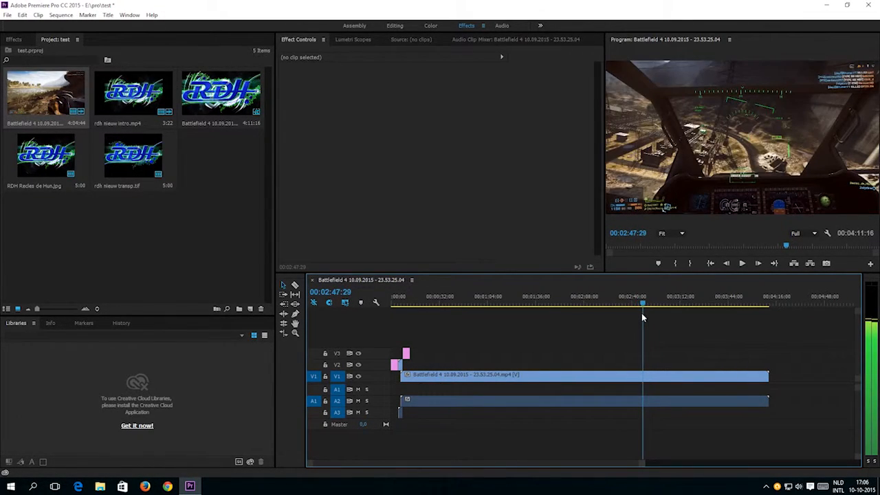
pyautogui.click(628, 382)
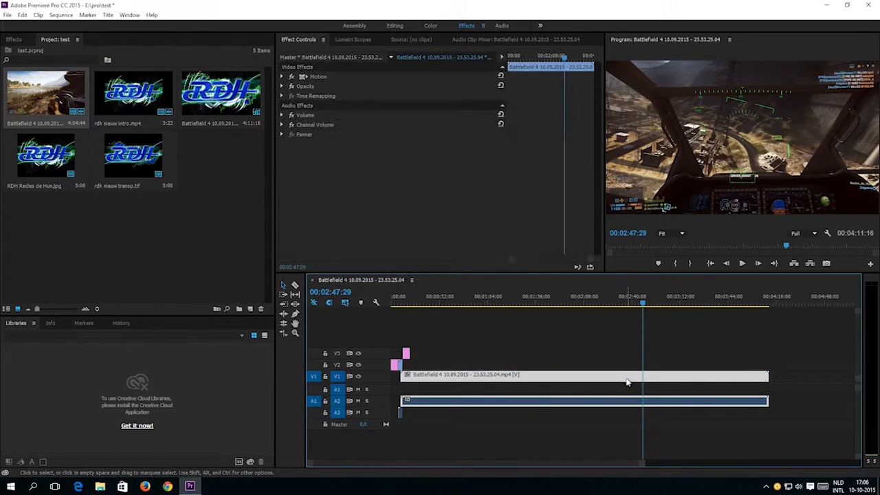
pyautogui.click(295, 286)
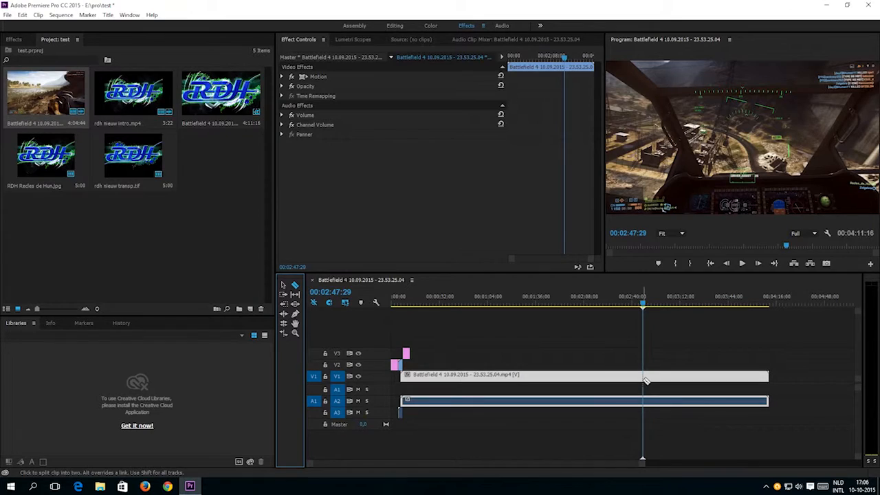
pyautogui.click(644, 377)
# - Delete the gameplay segment before the cut and move the remaining segment to start with the intro, its audio on A1
pyautogui.click(284, 285)
pyautogui.click(553, 382)
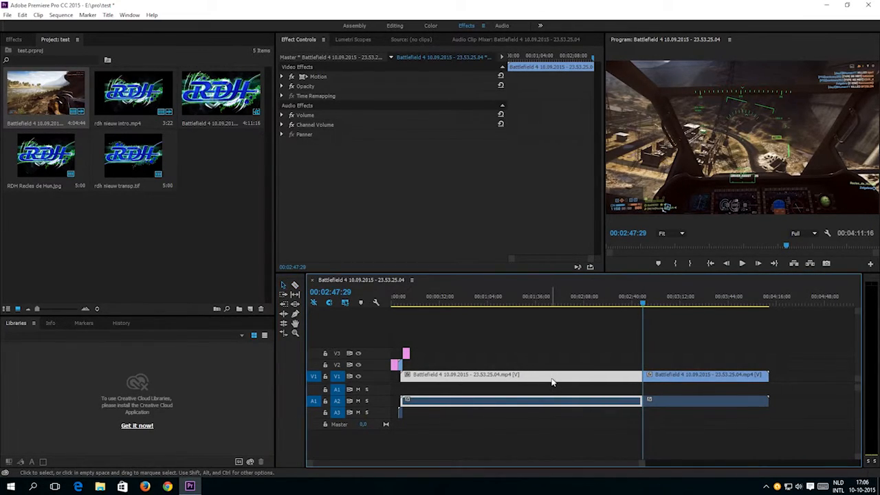
pyautogui.press('Delete')
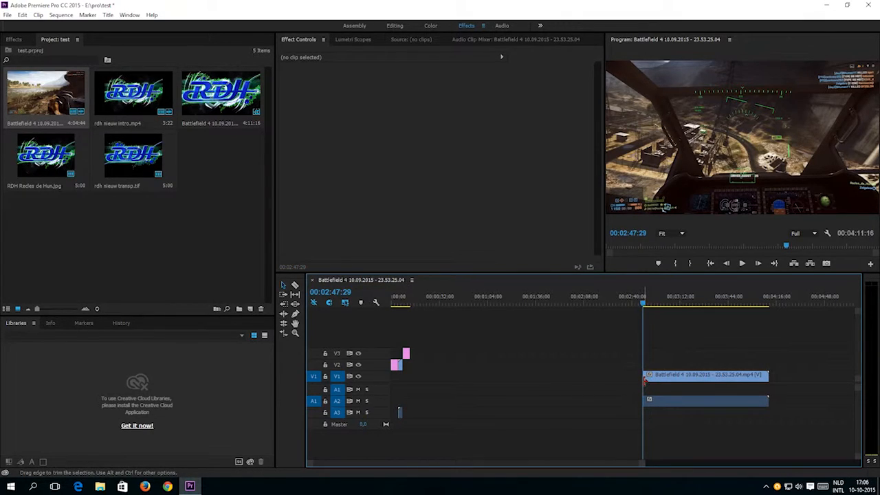
pyautogui.moveTo(677, 381); pyautogui.dragTo(464, 404)
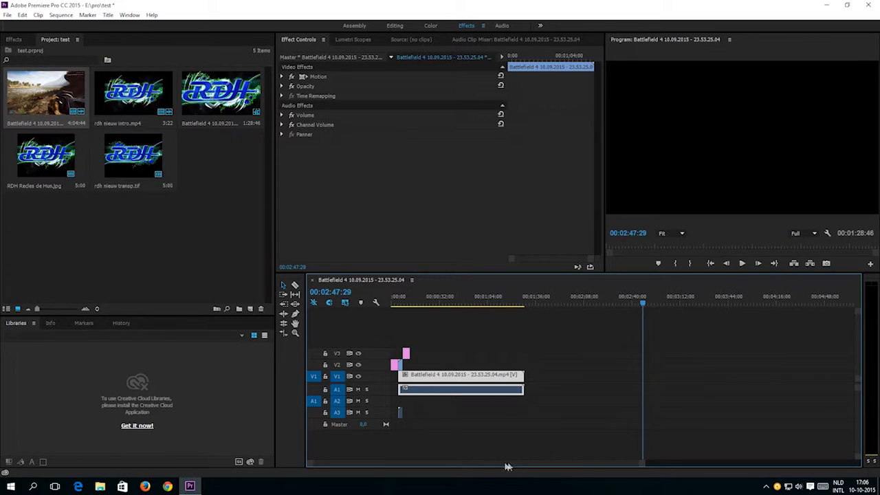
# - Check the gameplay's overlap with the intro and shift the gameplay clip on V1 to start midway through the intro
pyautogui.scroll(5, 508, 434)
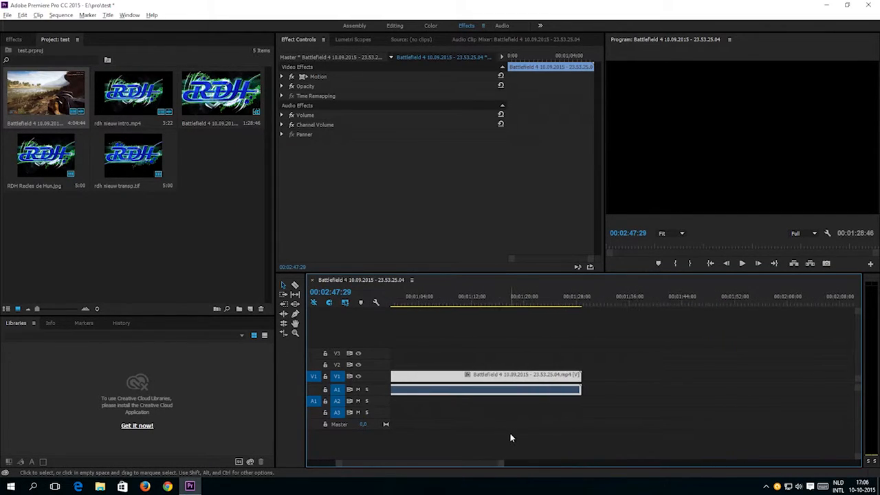
pyautogui.moveTo(471, 464); pyautogui.dragTo(461, 470)
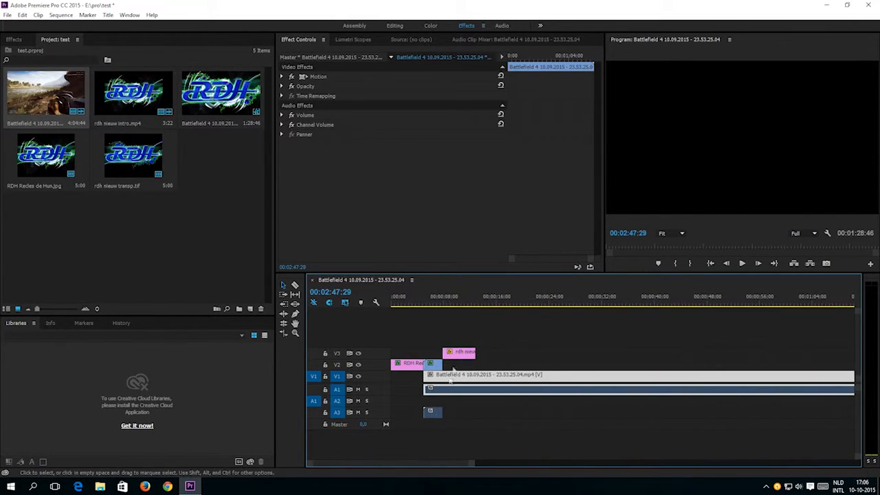
pyautogui.click(432, 304)
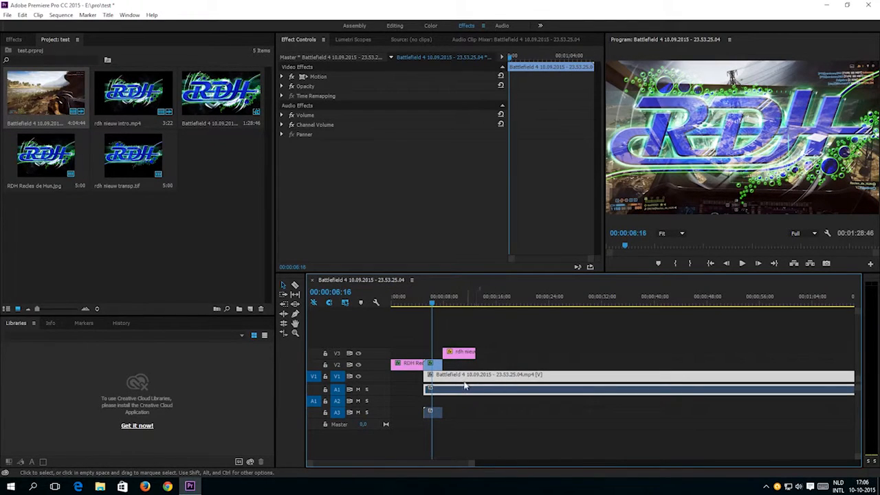
pyautogui.moveTo(433, 305); pyautogui.dragTo(450, 309)
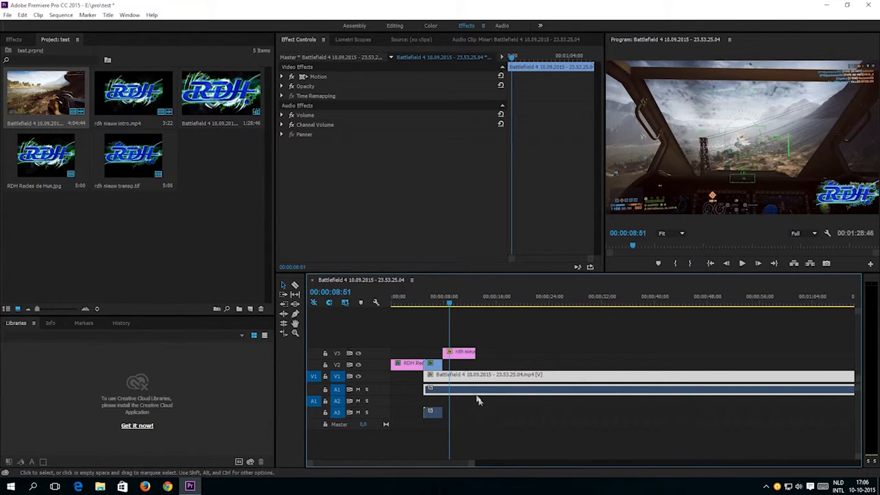
pyautogui.moveTo(486, 383); pyautogui.dragTo(492, 379)
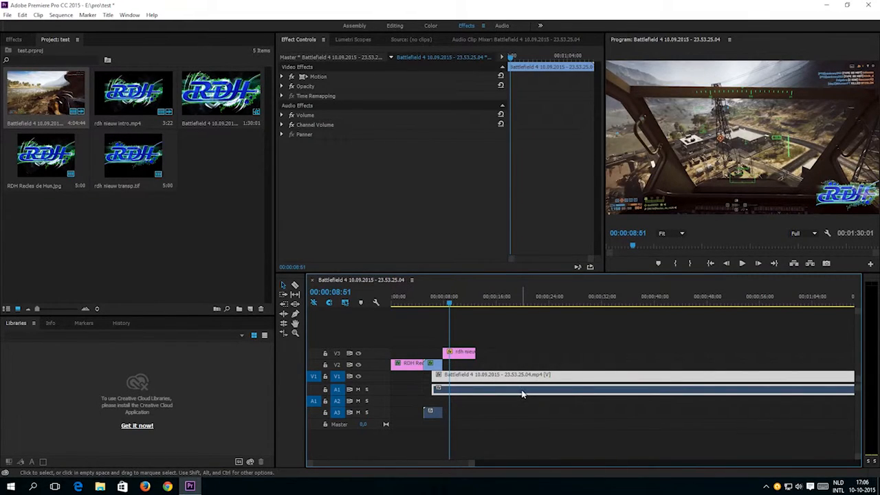
# - Review the gameplay footage and split the Battlefield 4 clip on V1 at 00:00:53:22
pyautogui.click(478, 308)
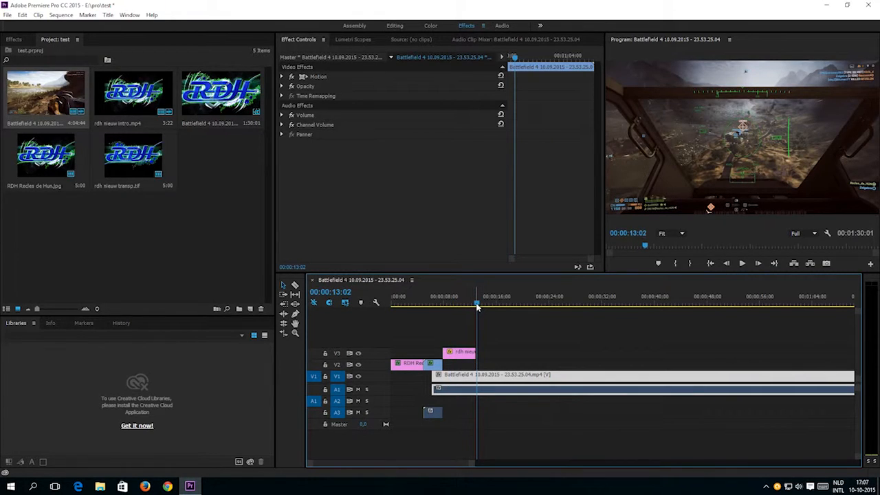
pyautogui.click(520, 307)
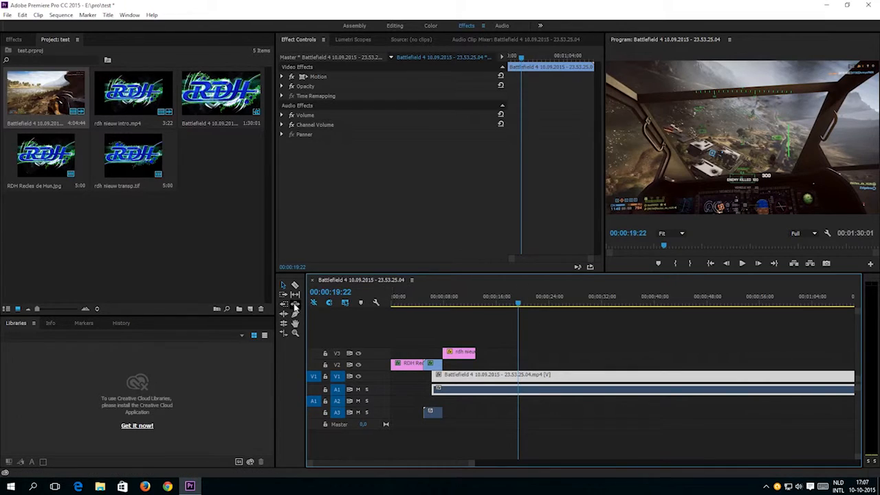
pyautogui.click(295, 287)
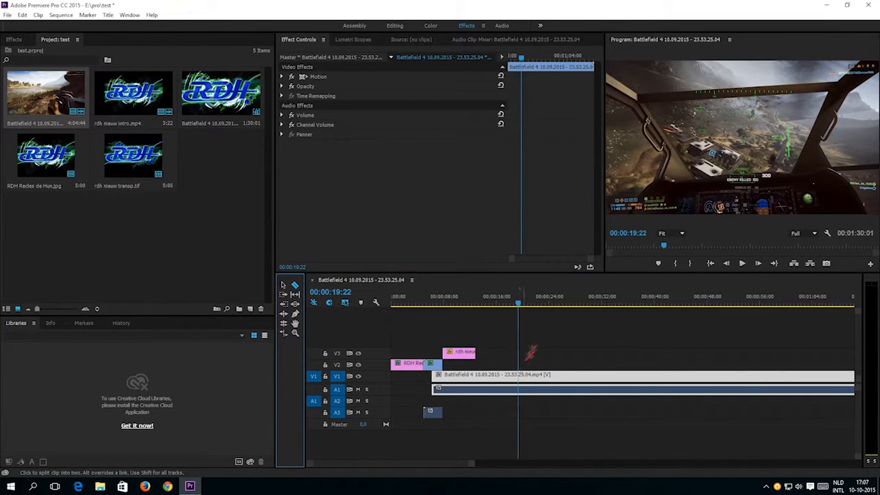
pyautogui.click(520, 304)
pyautogui.press('space')
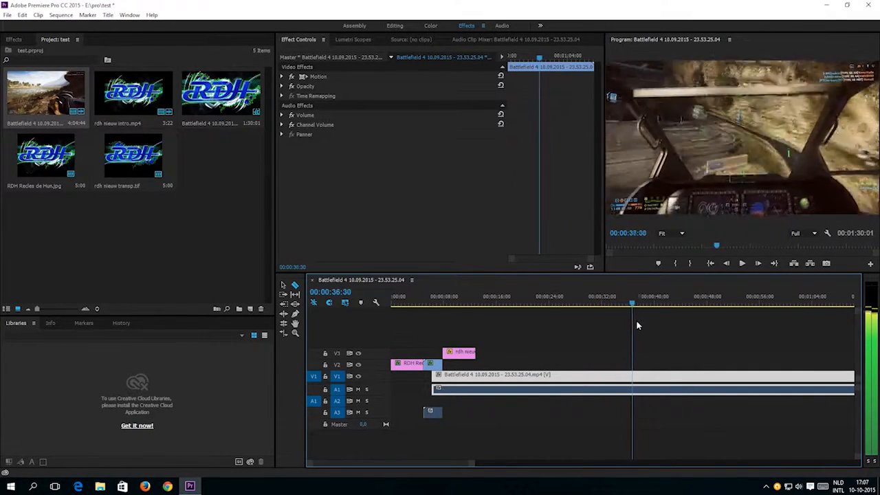
pyautogui.moveTo(637, 319); pyautogui.dragTo(742, 325)
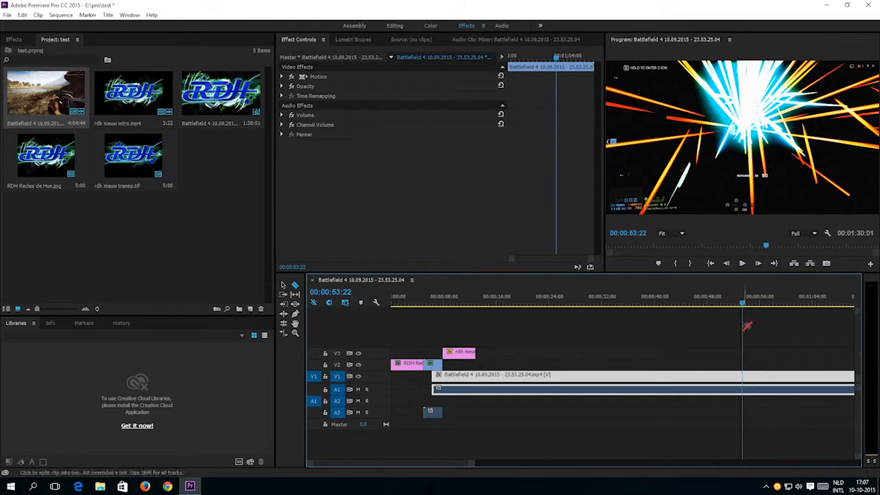
pyautogui.click(747, 379)
# - Delete the gameplay segment after the cut, together with its audio on A1
pyautogui.click(282, 286)
pyautogui.click(775, 382)
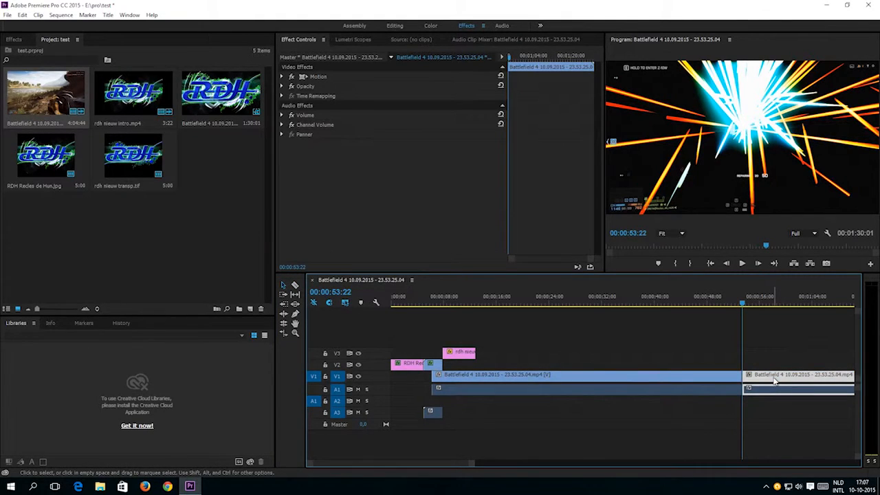
pyautogui.press('Delete')
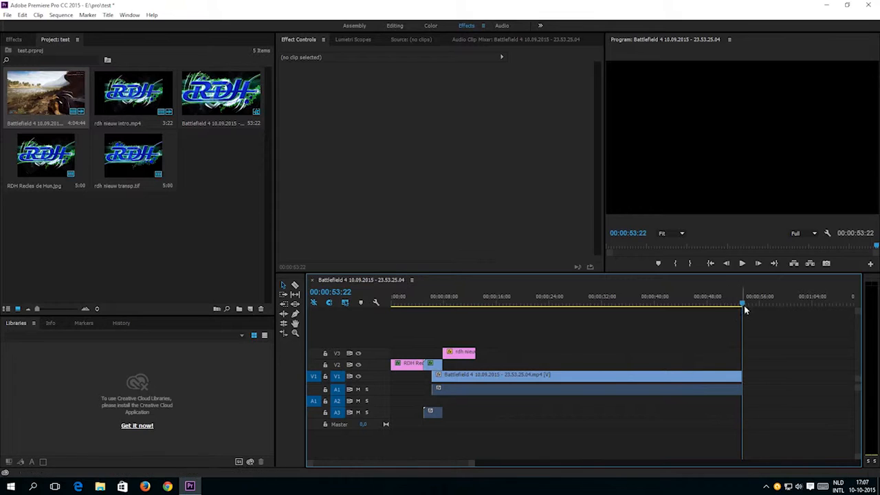
# - Play the edit from the start, shift the gameplay clip slightly later to end at 00:00:54:12, and replay its transition from the intro
pyautogui.click(711, 264)
pyautogui.click(742, 264)
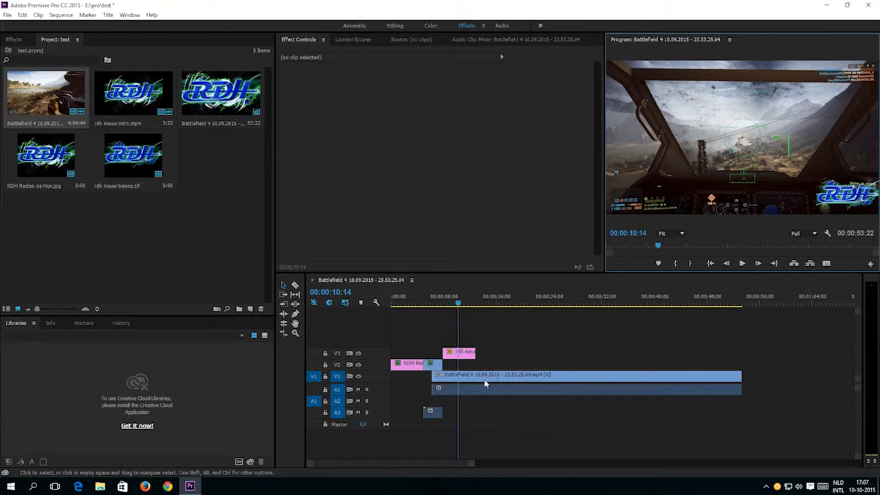
pyautogui.moveTo(463, 377); pyautogui.dragTo(471, 383)
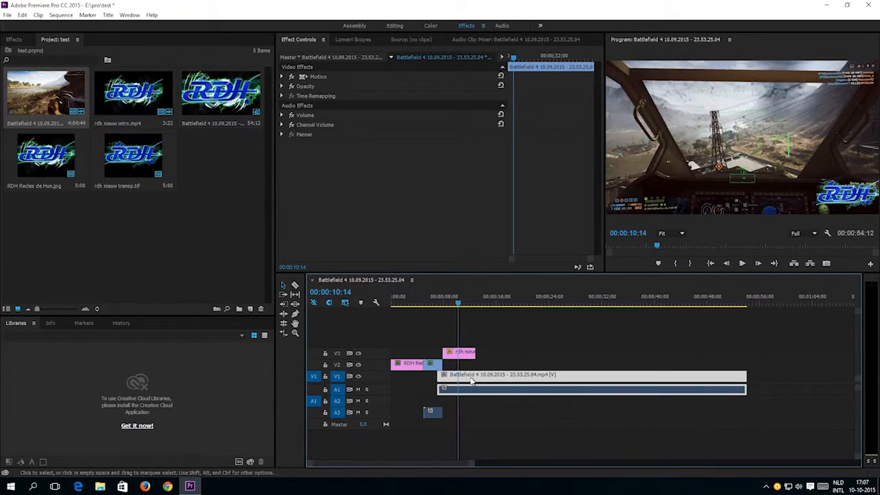
pyautogui.click(433, 308)
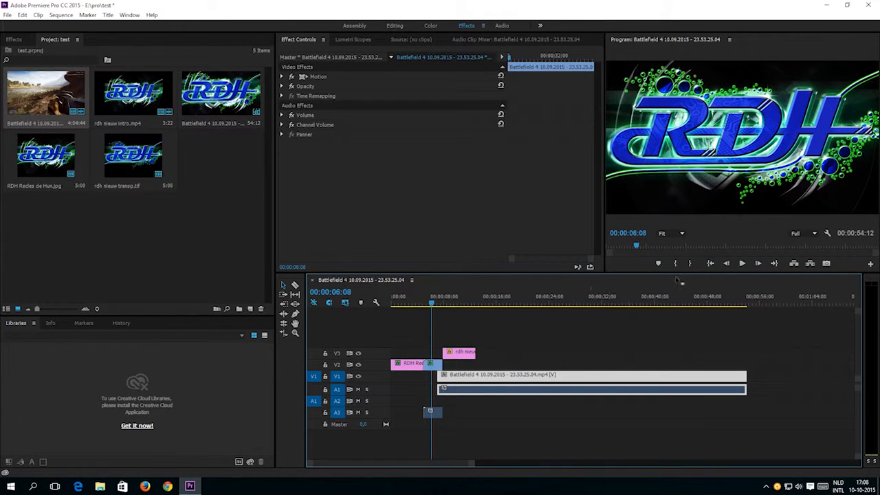
pyautogui.click(743, 263)
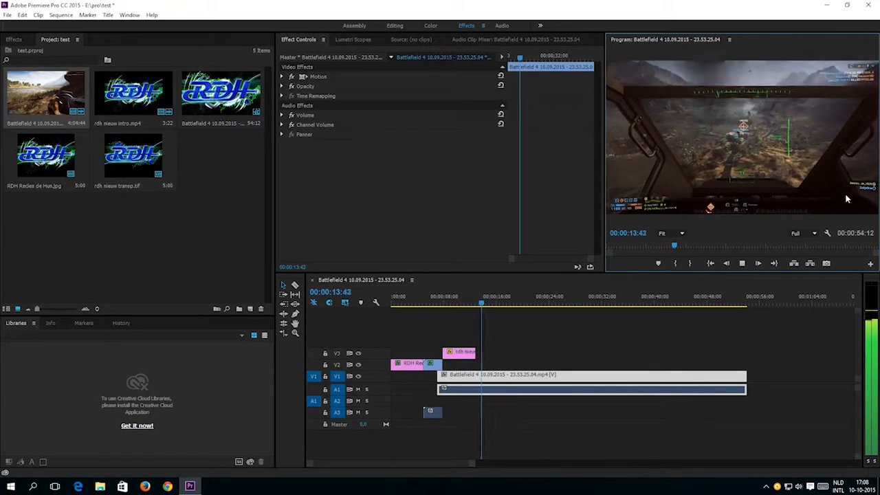
pyautogui.click(742, 263)
# - Extend the transparent logo clip on V3 to the end of the gameplay clip and play the sequence to its end
pyautogui.moveTo(474, 352); pyautogui.dragTo(696, 342)
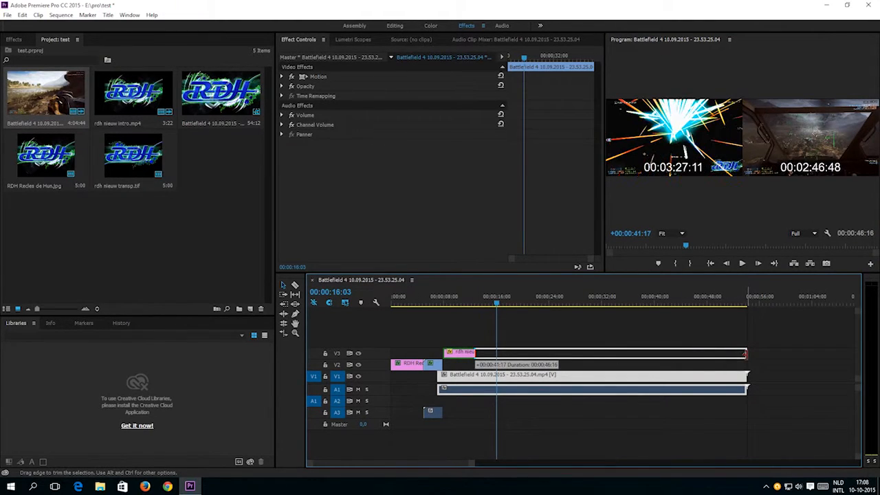
pyautogui.moveTo(745, 354); pyautogui.dragTo(747, 353)
pyautogui.click(743, 264)
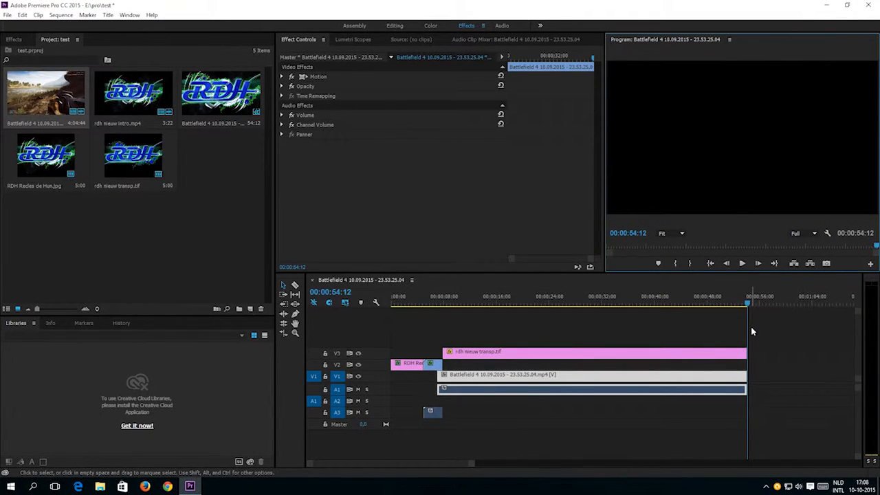
# - Open the media export settings for the sequence and choose the HD 1080p 29.97 preset
pyautogui.click(8, 15)
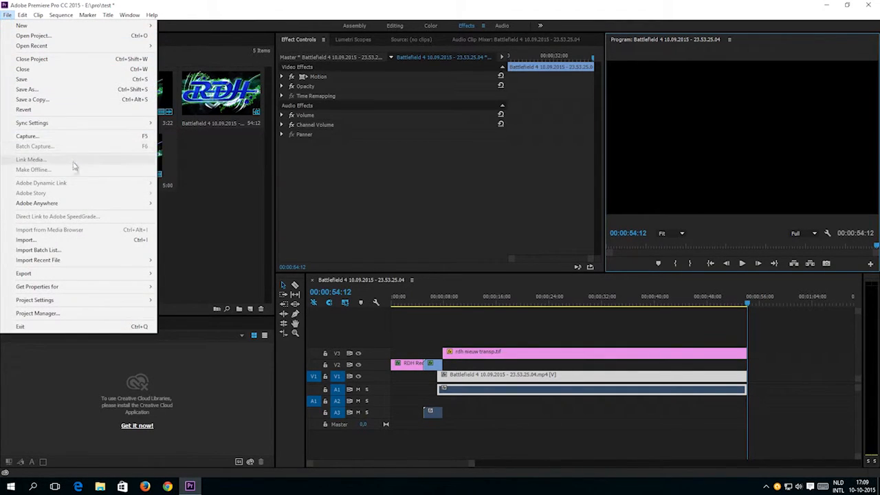
pyautogui.moveTo(66, 278)
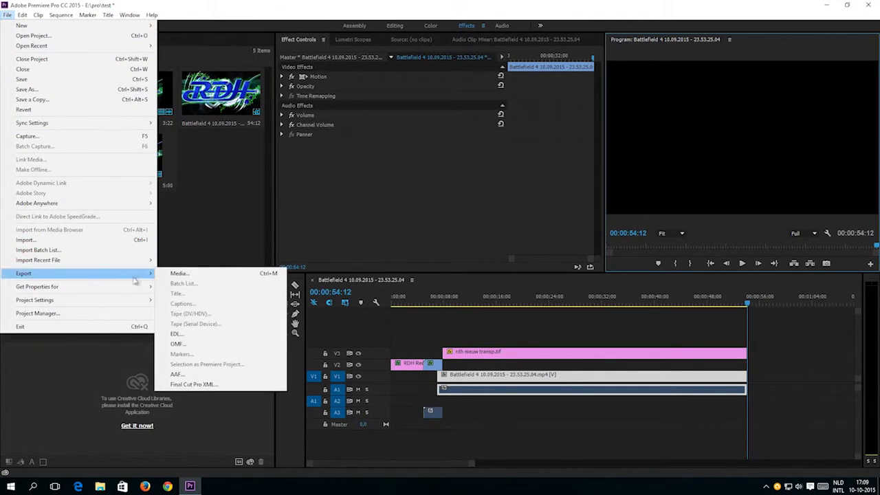
pyautogui.click(179, 275)
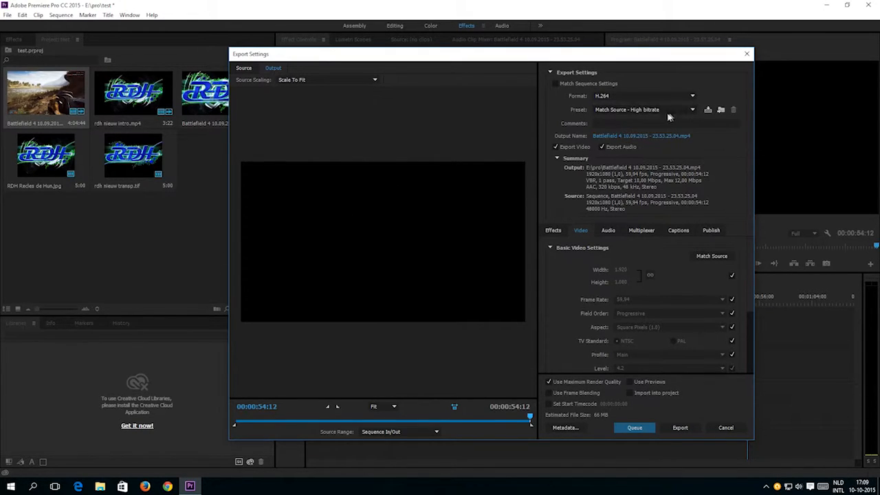
pyautogui.click(693, 110)
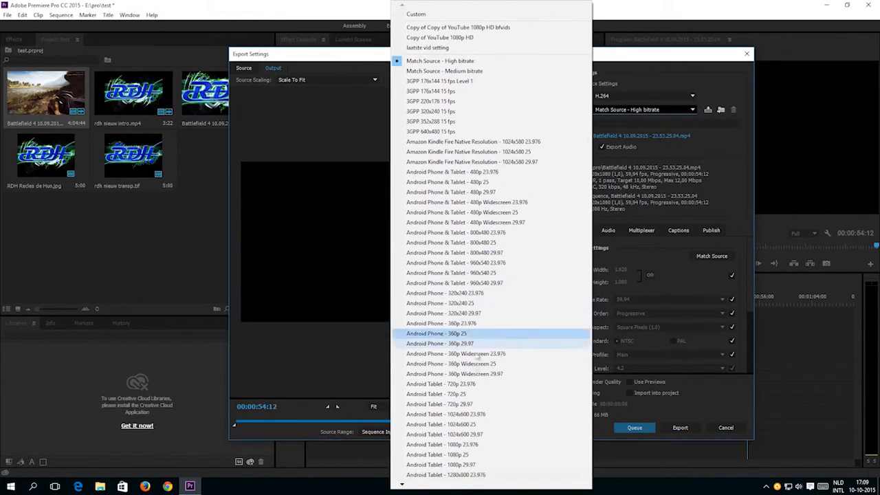
pyautogui.click(404, 485)
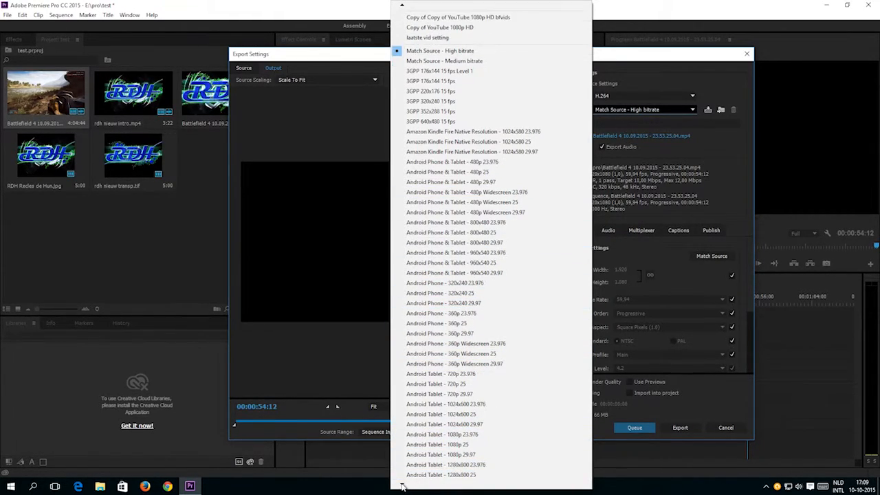
pyautogui.click(404, 487)
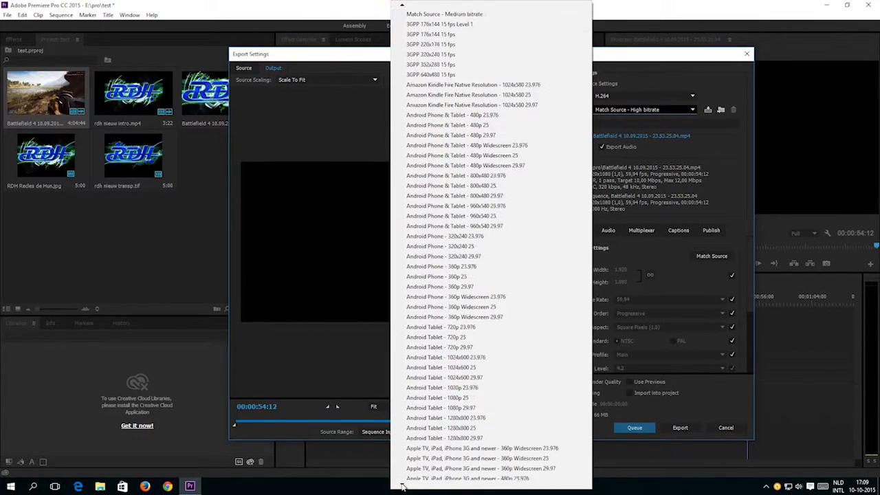
pyautogui.moveTo(403, 487); pyautogui.dragTo(403, 486)
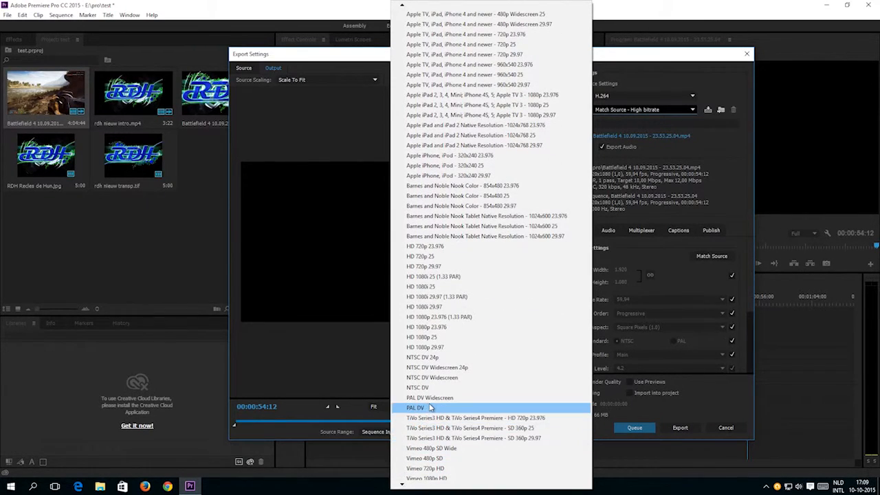
pyautogui.click(443, 349)
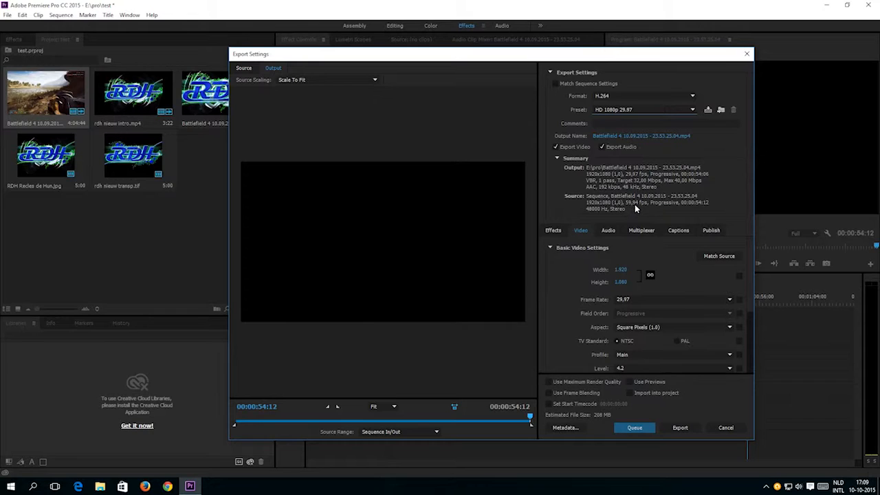
# - Set the export video's frame rate to 59,94, its profile to High and its level to 5.2
pyautogui.click(730, 302)
pyautogui.click(643, 413)
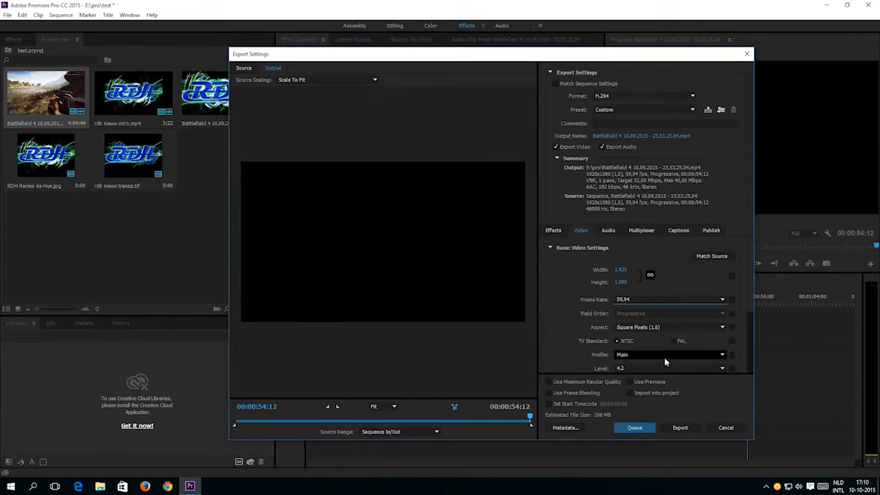
pyautogui.click(722, 356)
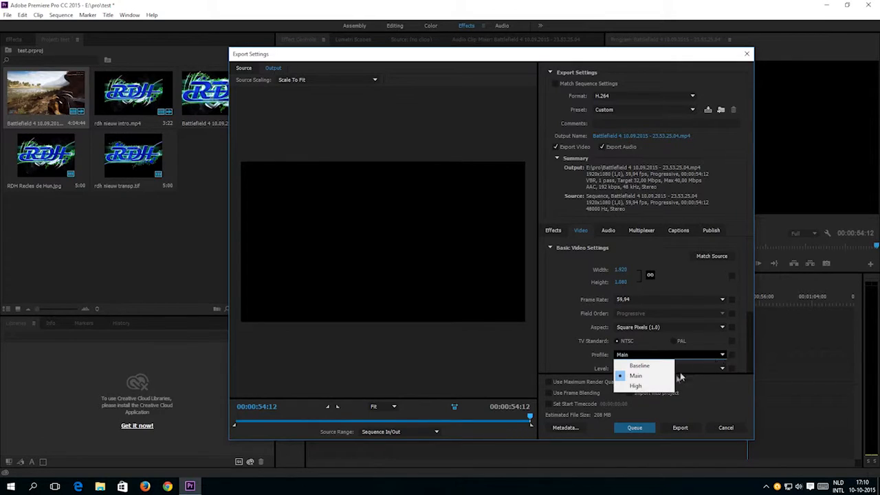
pyautogui.click(636, 386)
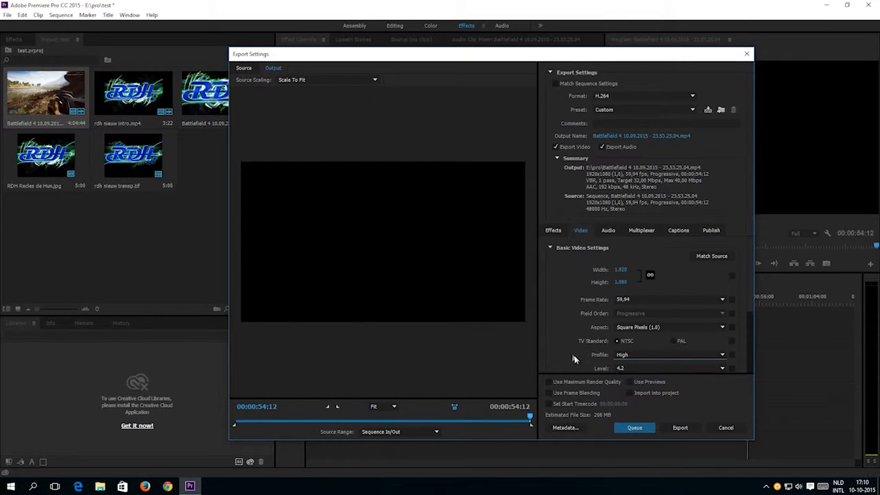
pyautogui.scroll(-3, 573, 353)
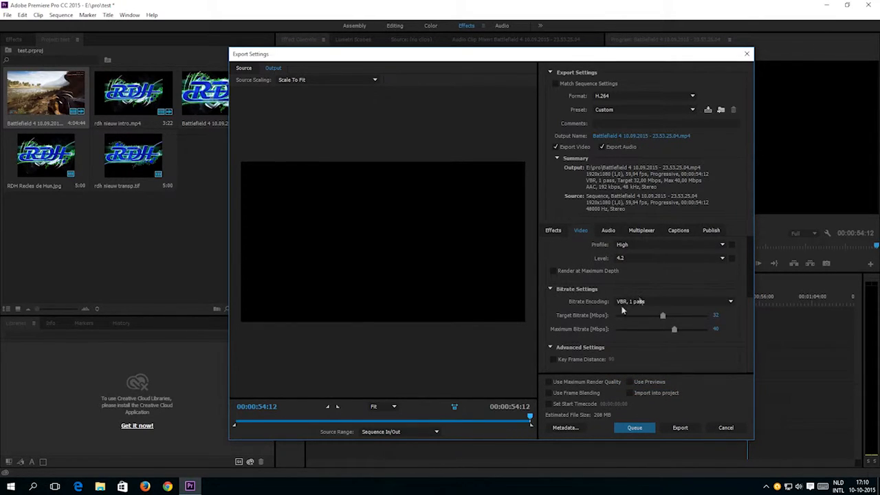
pyautogui.click(722, 258)
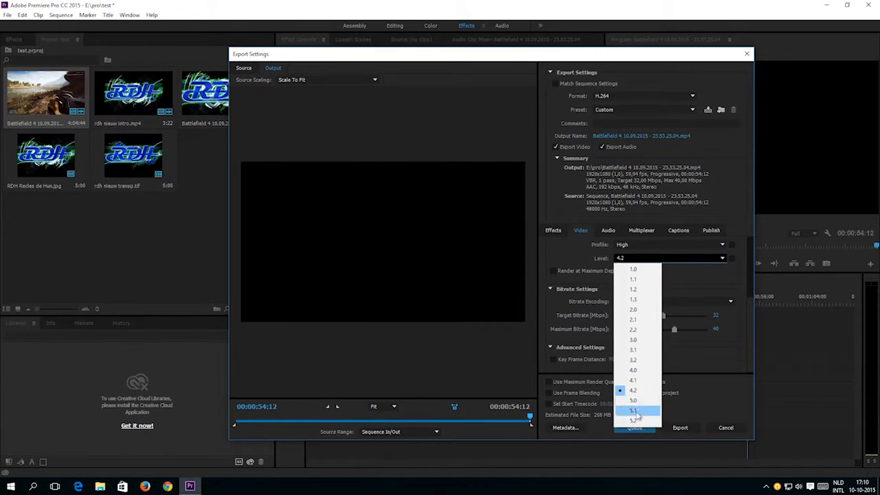
pyautogui.click(634, 421)
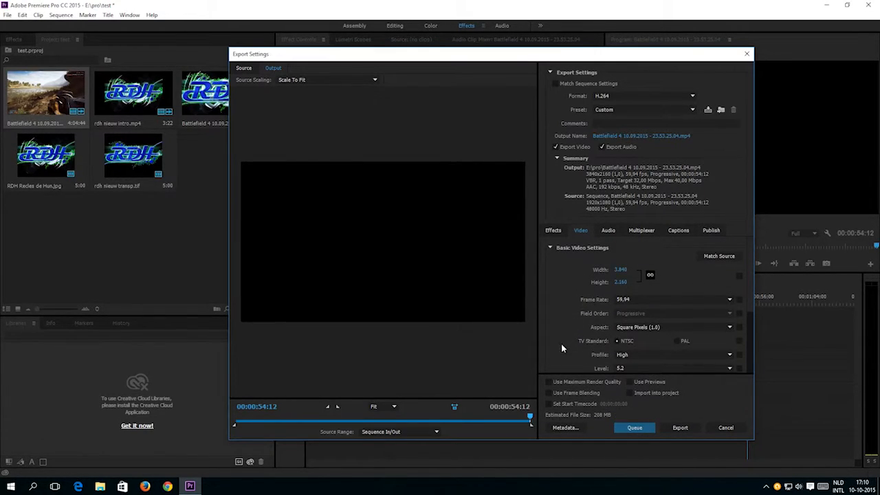
# - Set bitrate encoding to VBR, 2 pass with a 91,34 Mbps target, and enable Render at Maximum Depth and Use Maximum Render Quality
pyautogui.scroll(-3, 561, 344)
pyautogui.click(725, 331)
pyautogui.click(661, 362)
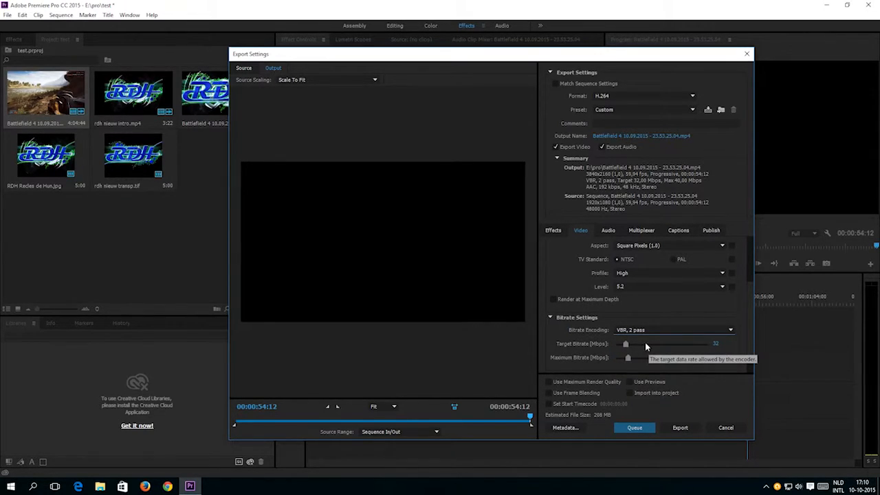
pyautogui.click(644, 343)
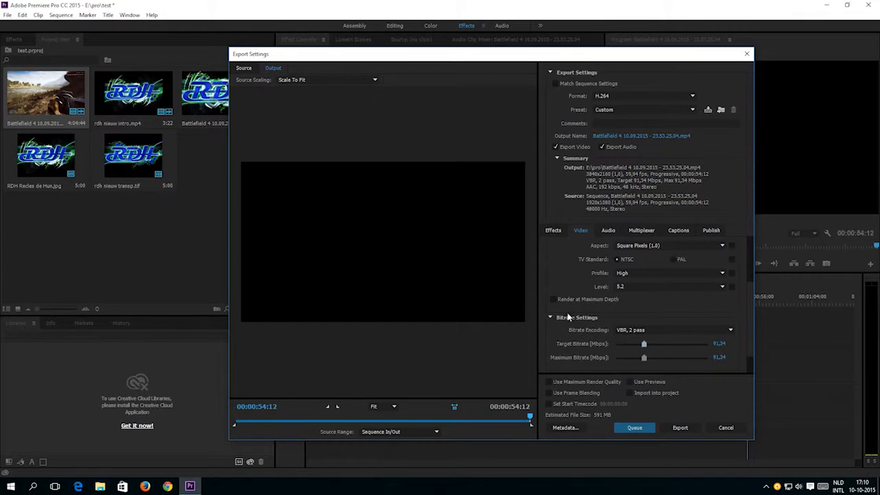
pyautogui.scroll(-1, 544, 326)
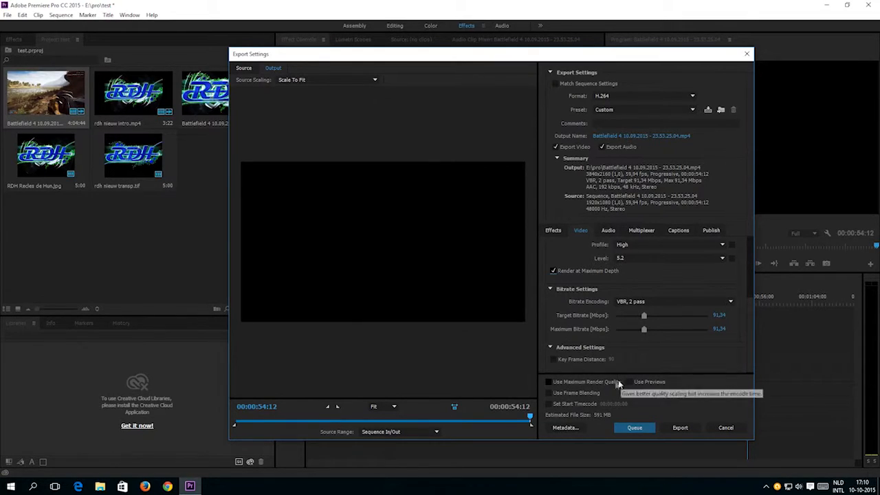
pyautogui.click(549, 382)
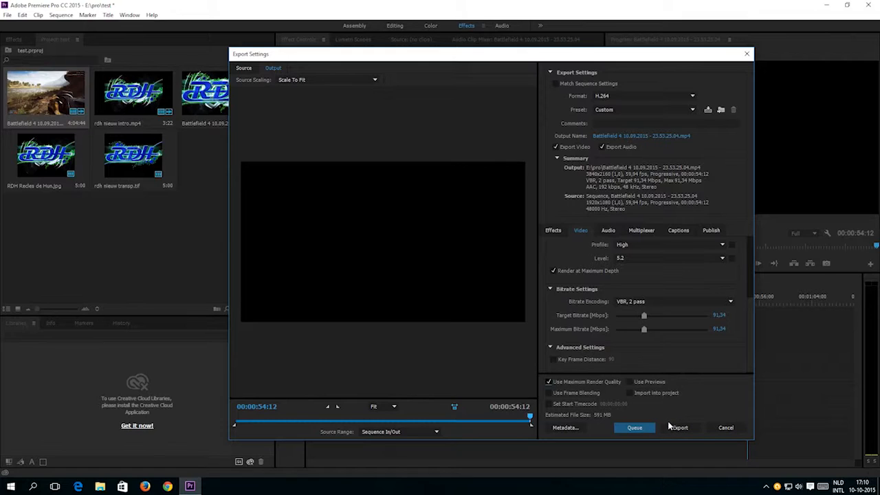
# - Name the export output file "test vid" and save it as MP4 in the pro folder
pyautogui.click(641, 137)
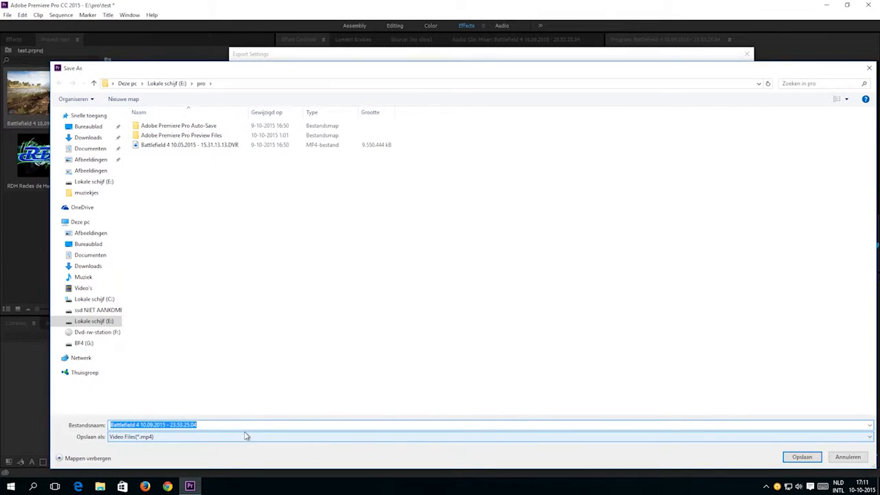
pyautogui.write('te')
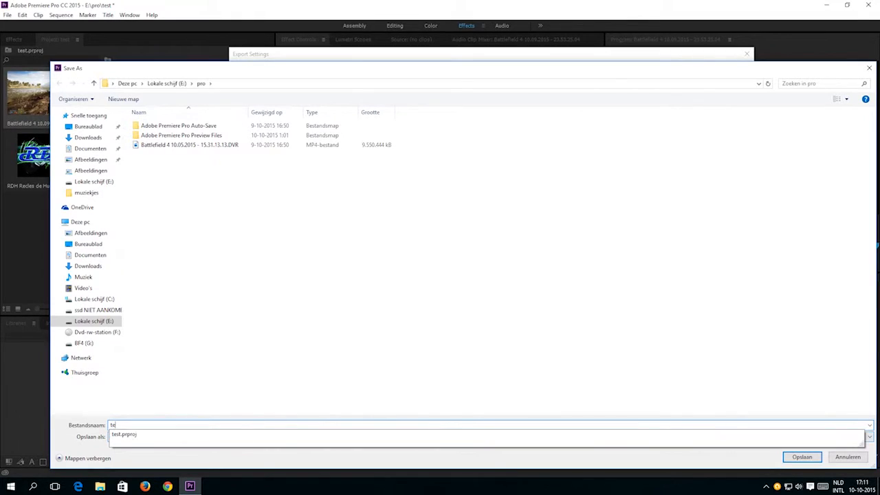
pyautogui.write('st vid')
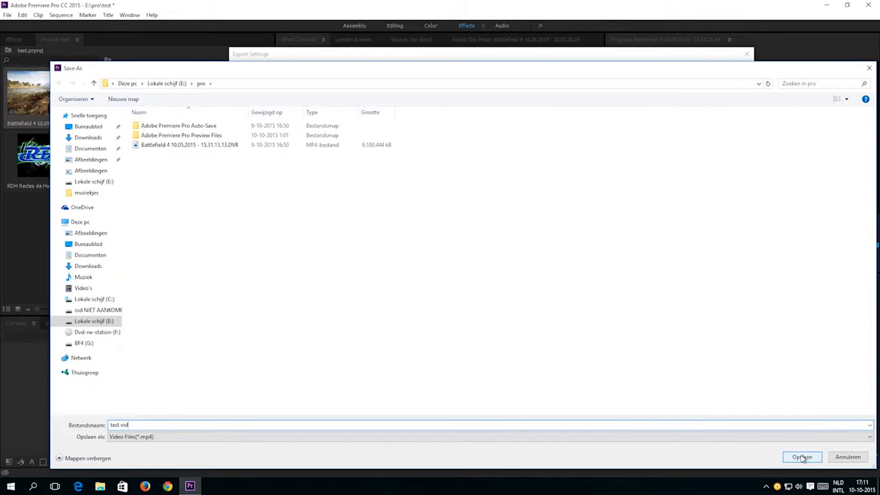
pyautogui.click(802, 457)
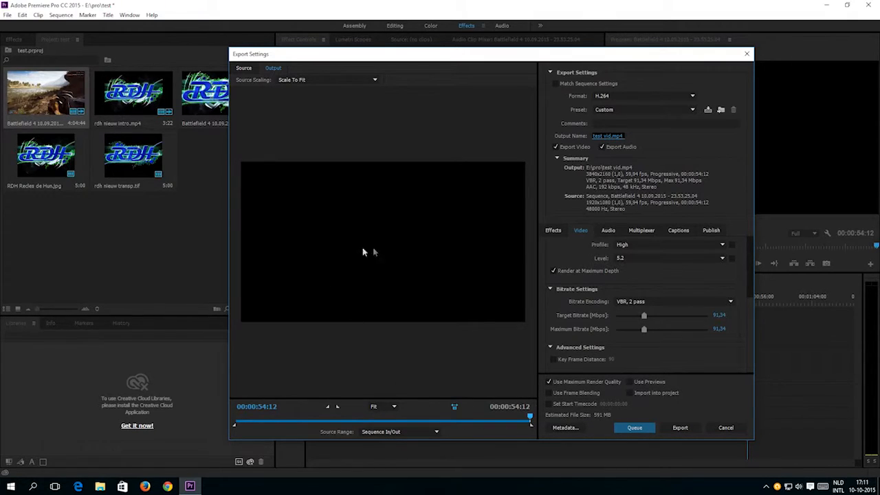
# - Scrub through the output preview to 00:00:51:10 and start exporting the video
pyautogui.moveTo(530, 417); pyautogui.dragTo(419, 417)
pyautogui.moveTo(351, 429); pyautogui.dragTo(513, 418)
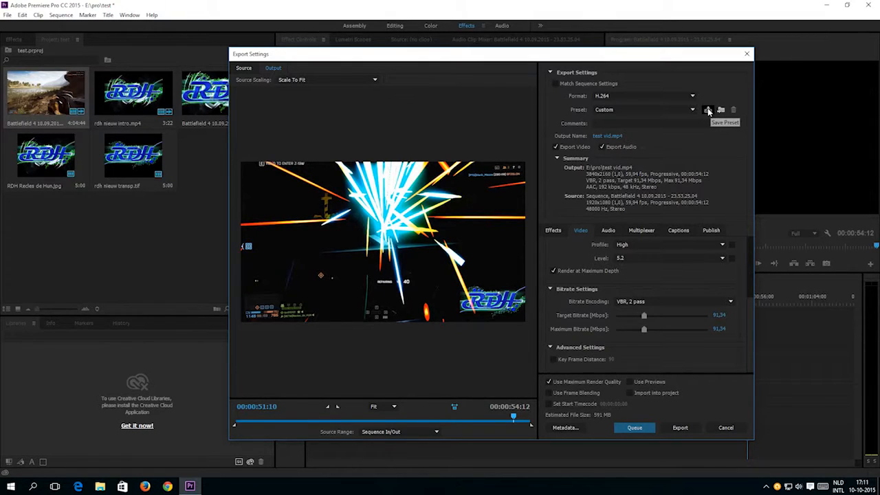
pyautogui.click(680, 428)
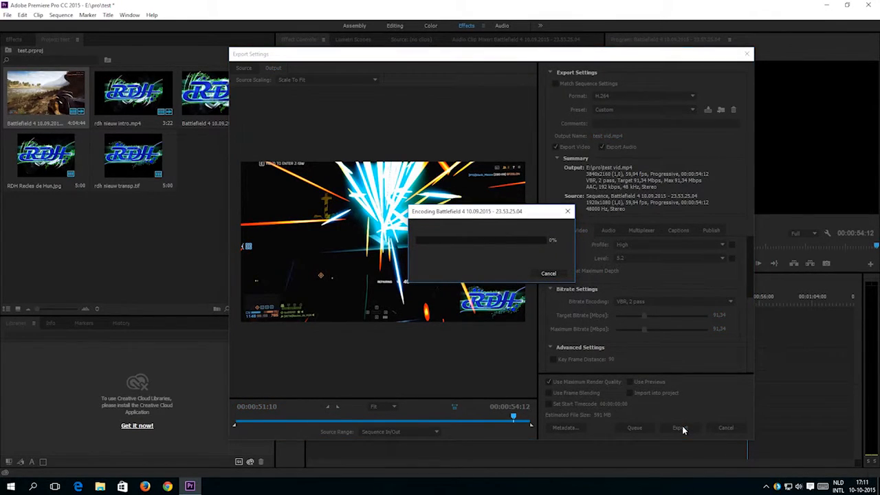